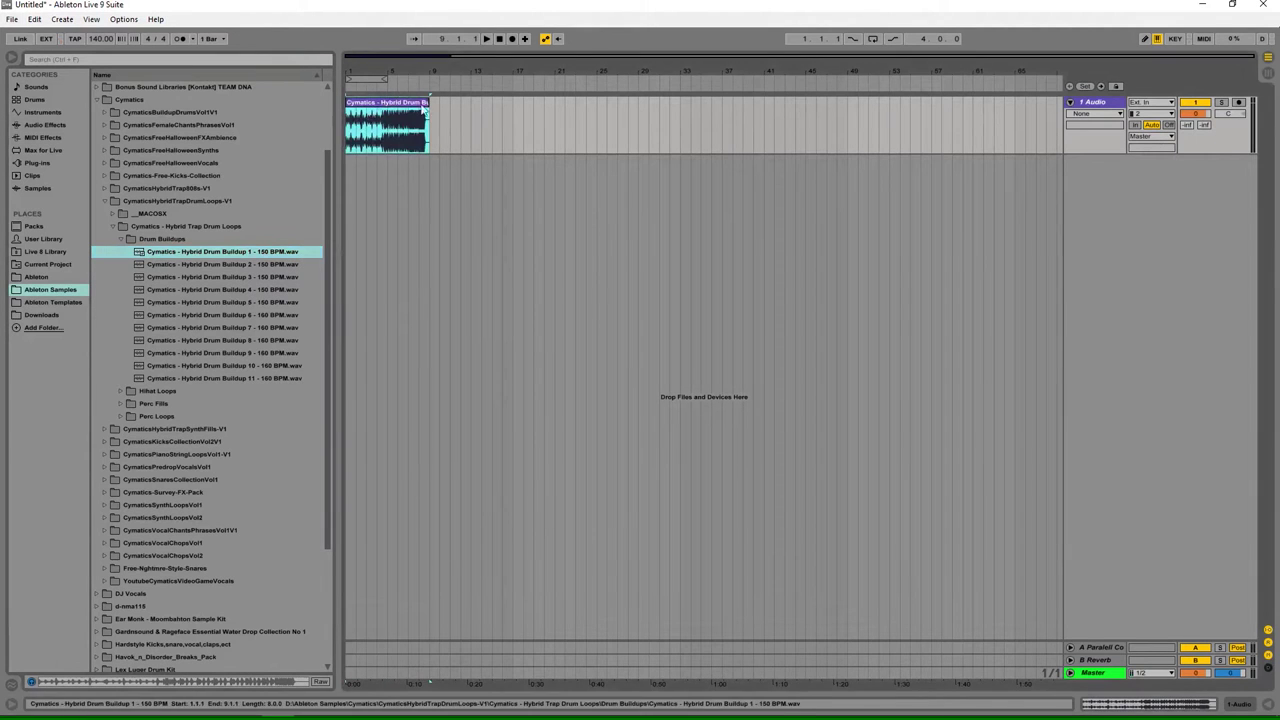
Step: Name the drum buildup's track Buildup Drums and insert a second audio track below it
left_click(1105, 103)
key("ctrl+t")
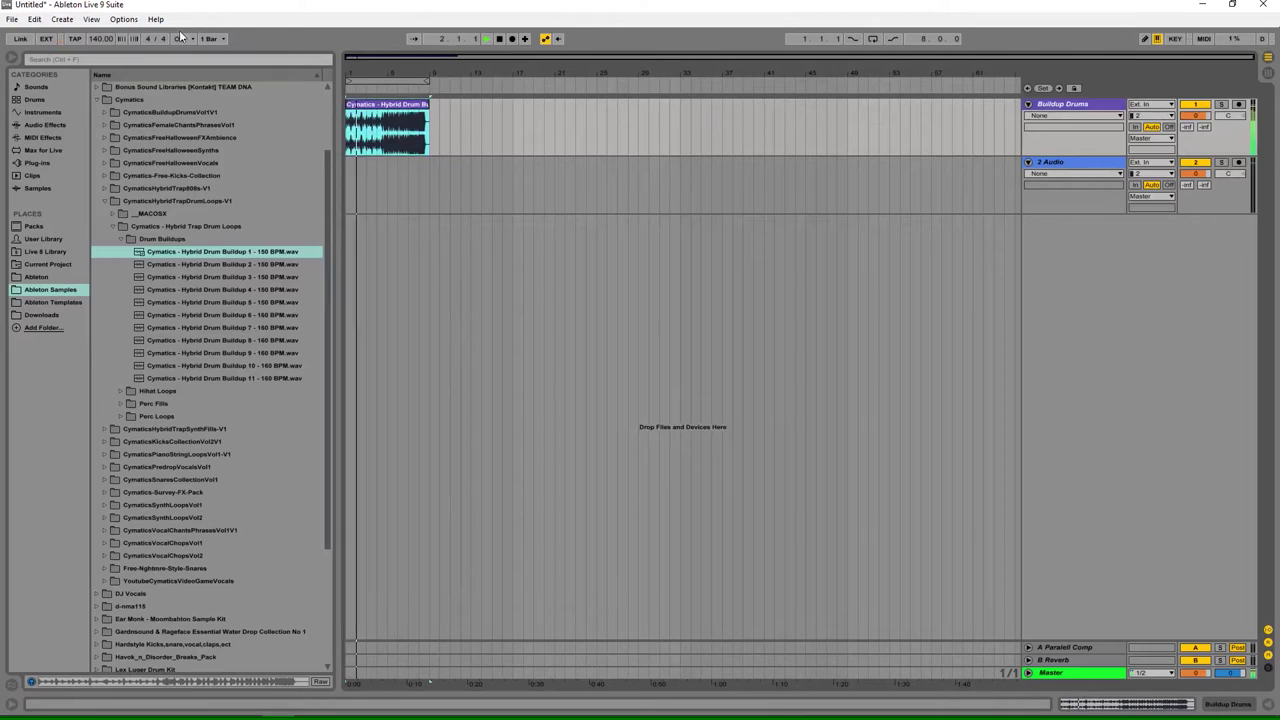
left_click(180, 38)
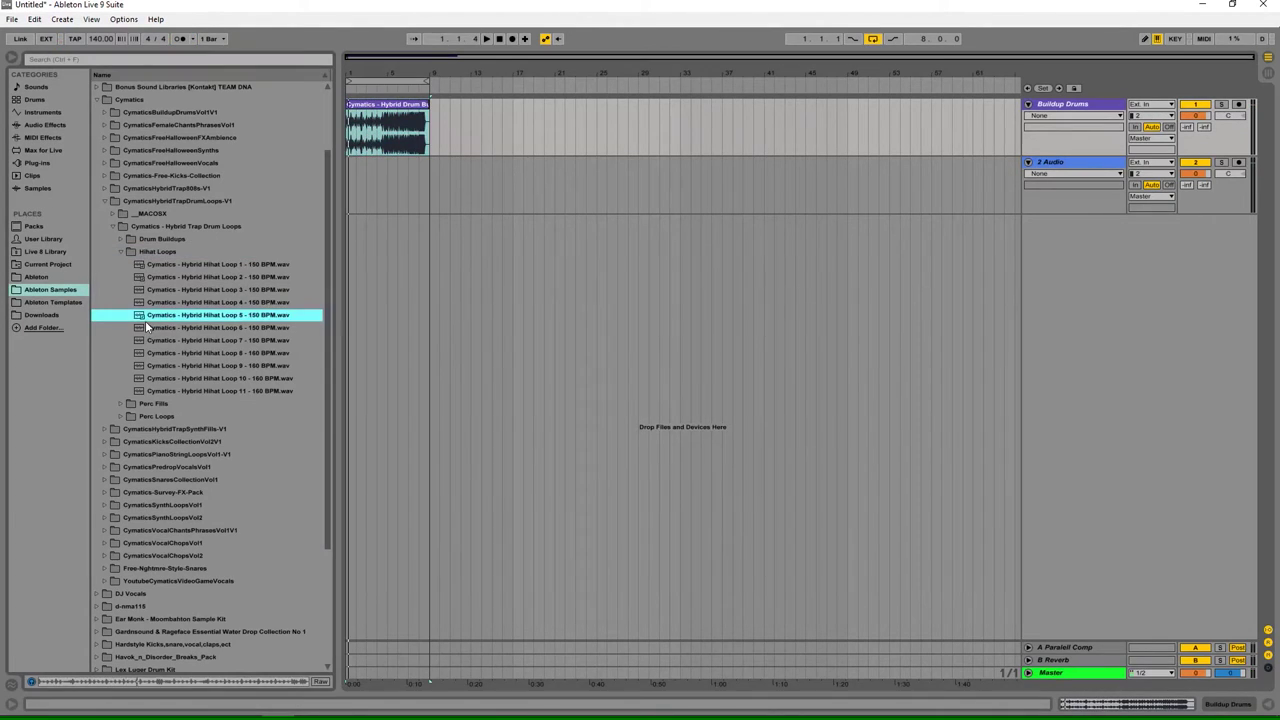
Step: Place Hybrid Hihat Loop 5 - 150 BPM at bar 9 on the second audio track and rename that track Drop Perc
left_click_drag(145, 320, 434, 196)
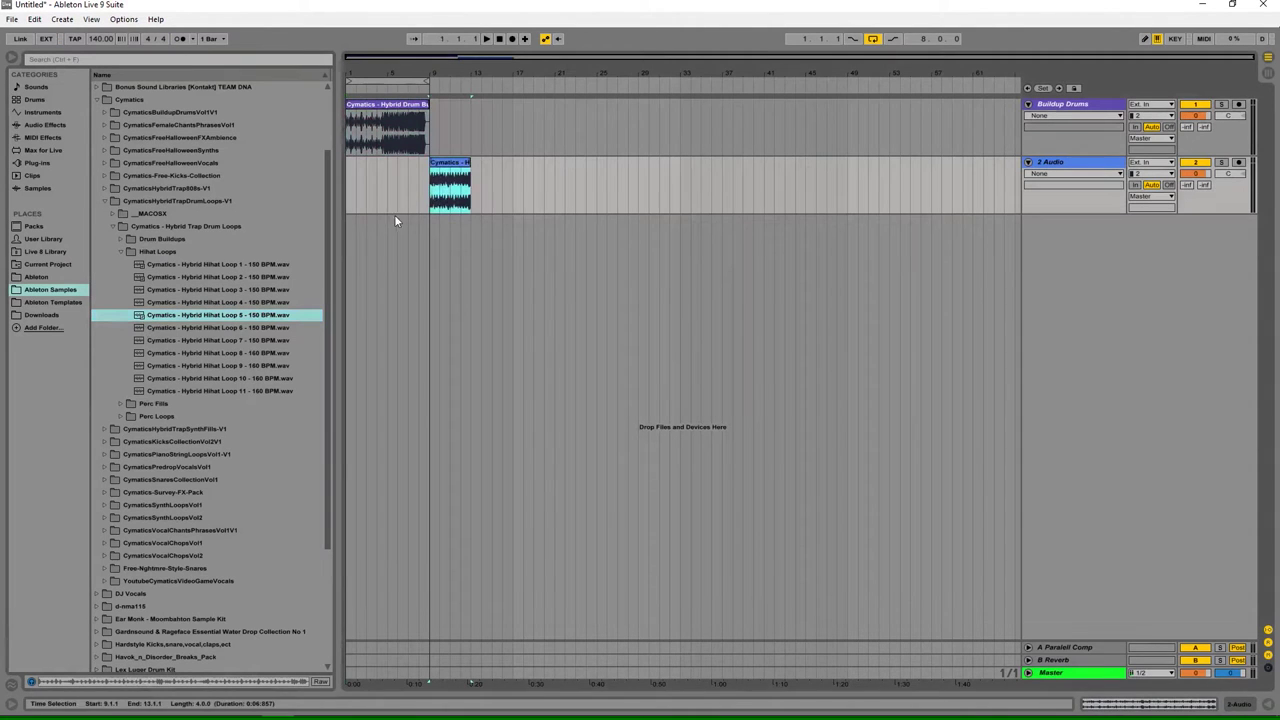
left_click(1062, 168)
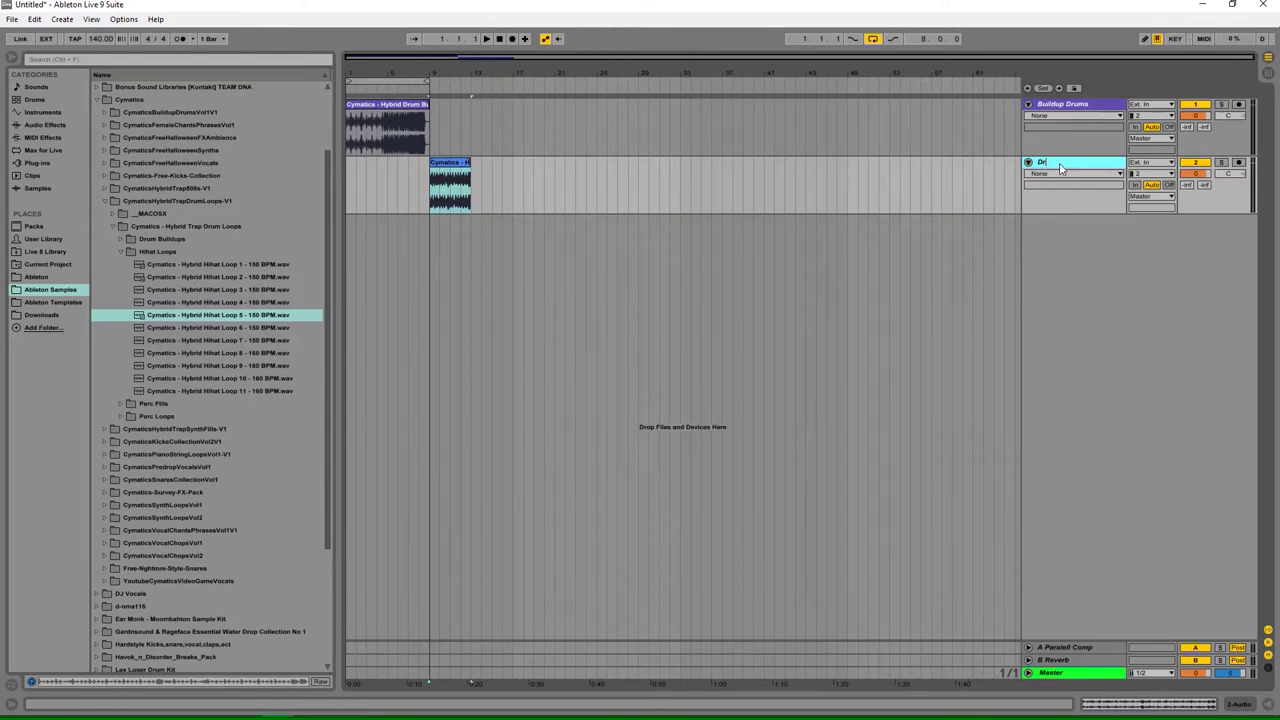
key("Return")
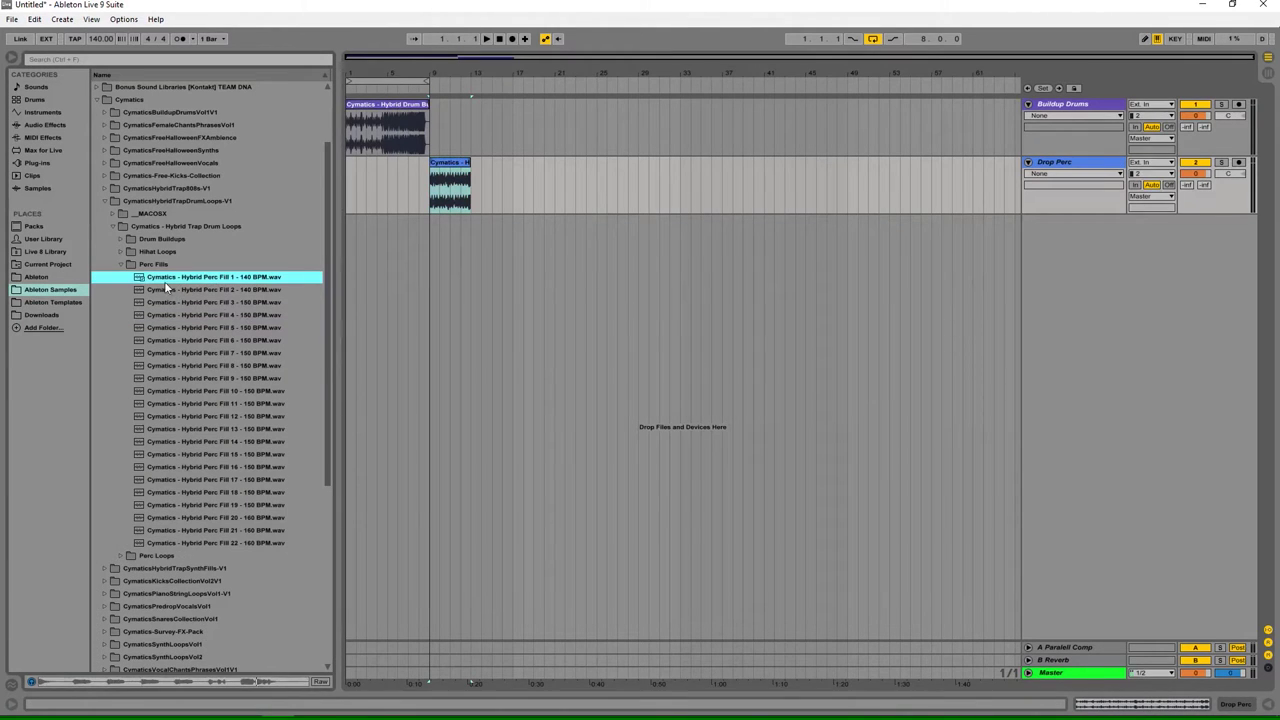
Step: Add Hybrid Perc Fill 1 - 140 BPM on a new audio track below Drop Perc, around bar 9
left_click_drag(166, 282, 433, 244)
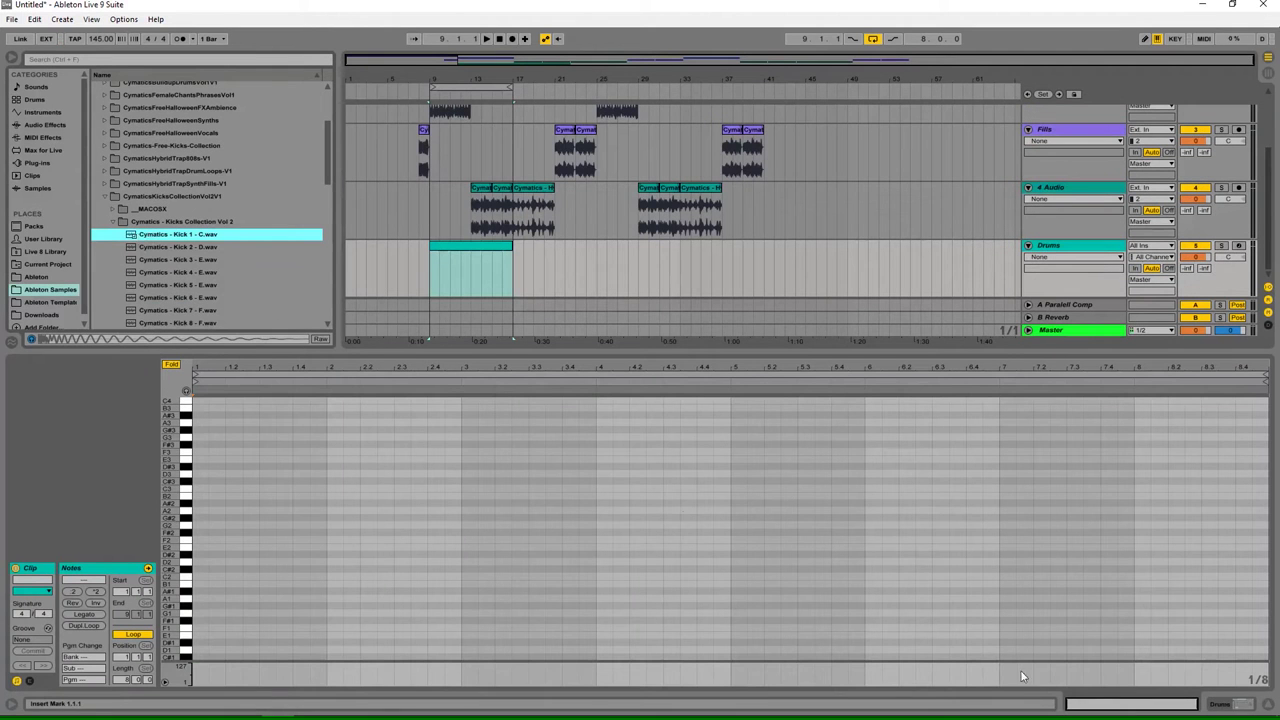
Step: Load the sample Kick 1 - C onto the C1 pad of the Drums track's Drum Rack
left_click(1227, 706)
left_click(163, 235)
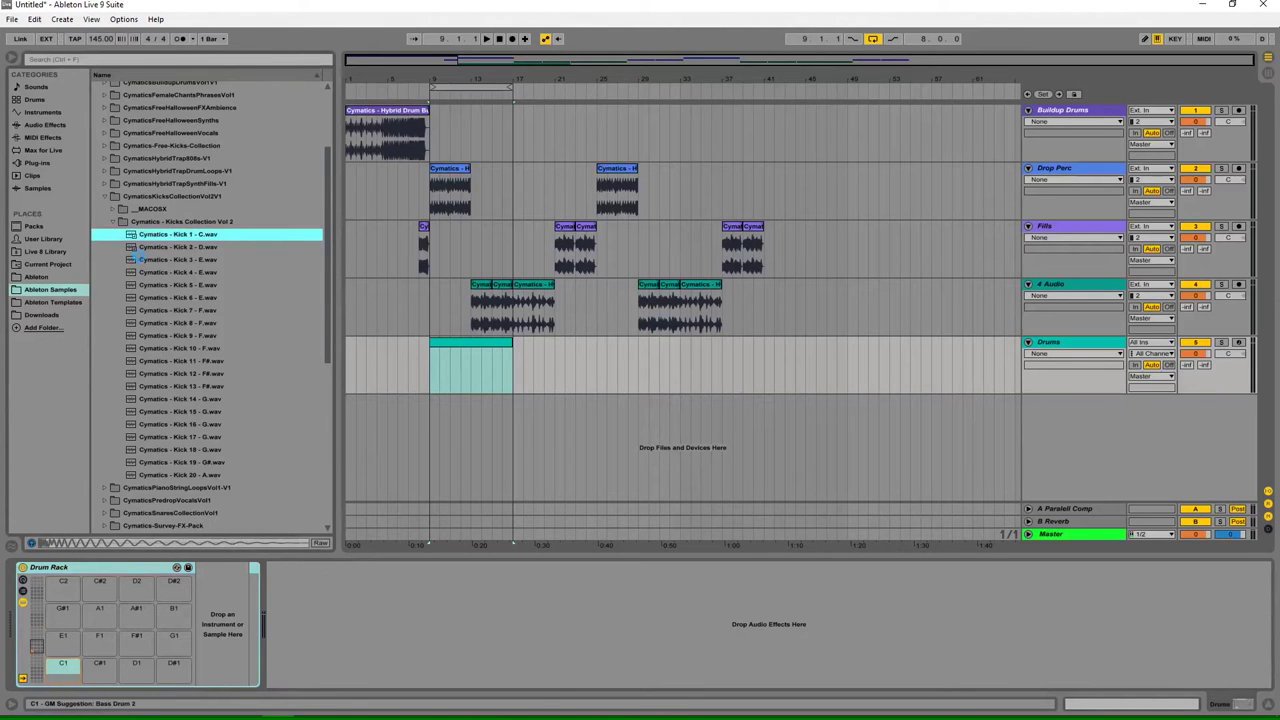
double_click(121, 229)
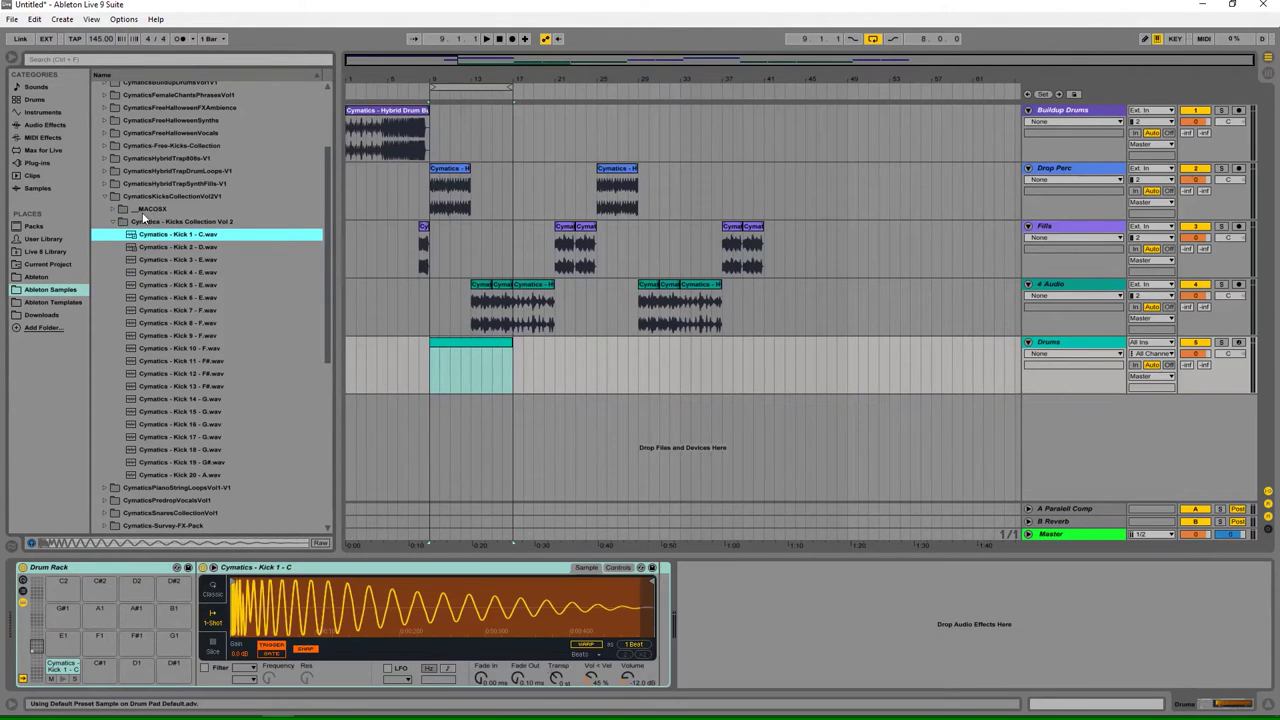
Step: Audition the samples in Snares Collection Vol 1 and load Snare 8 onto the Drum Rack's C#1 pad
left_click(111, 223)
left_click(182, 323)
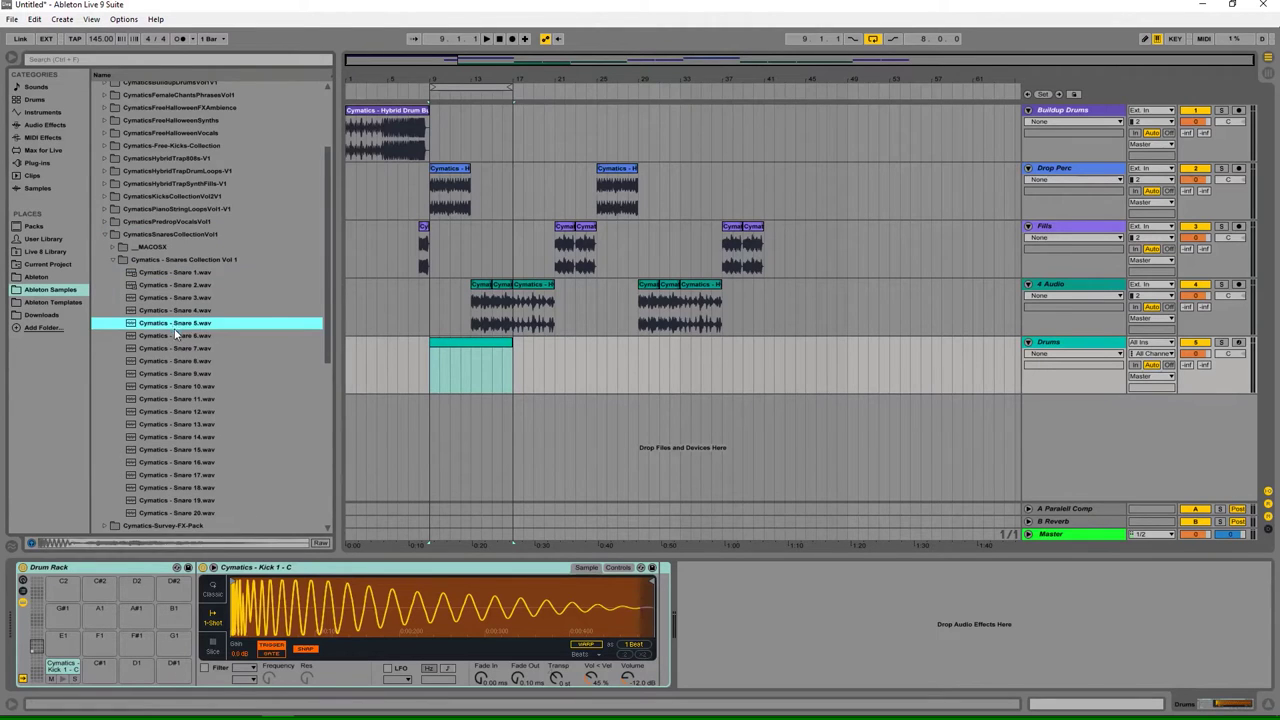
left_click(178, 349)
left_click(183, 374)
left_click(196, 360)
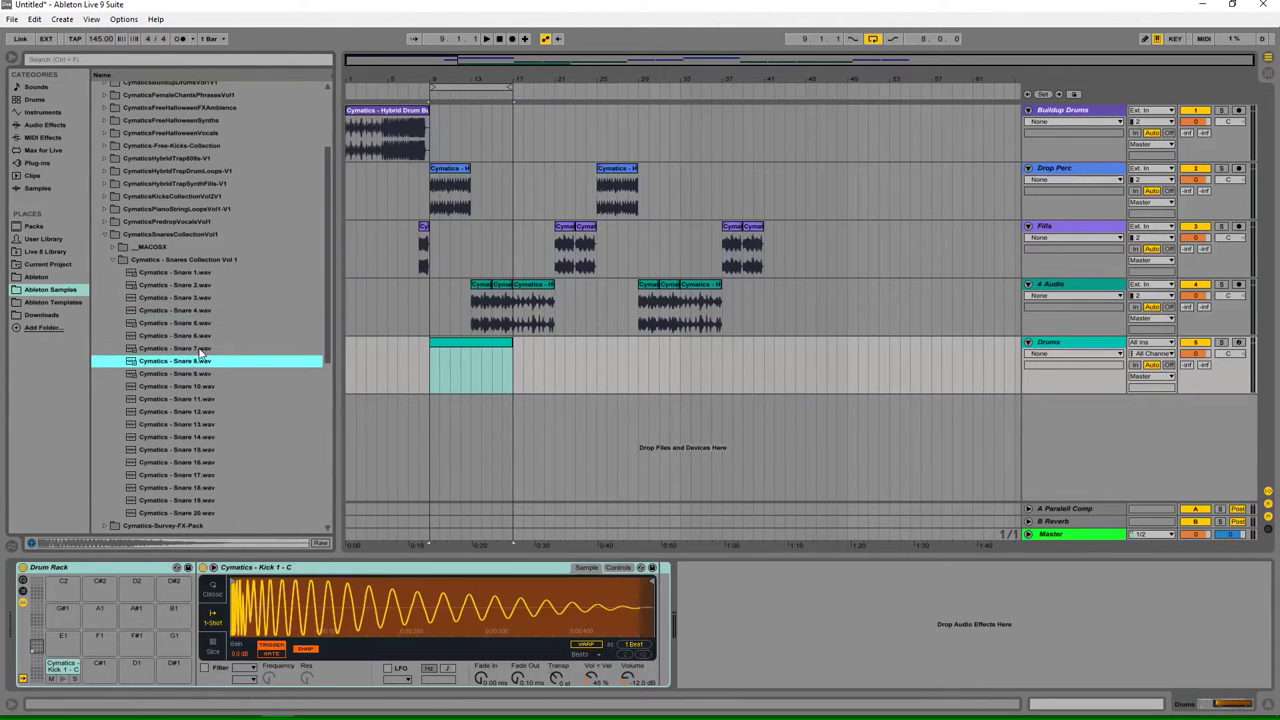
left_click_drag(90, 676, 97, 668)
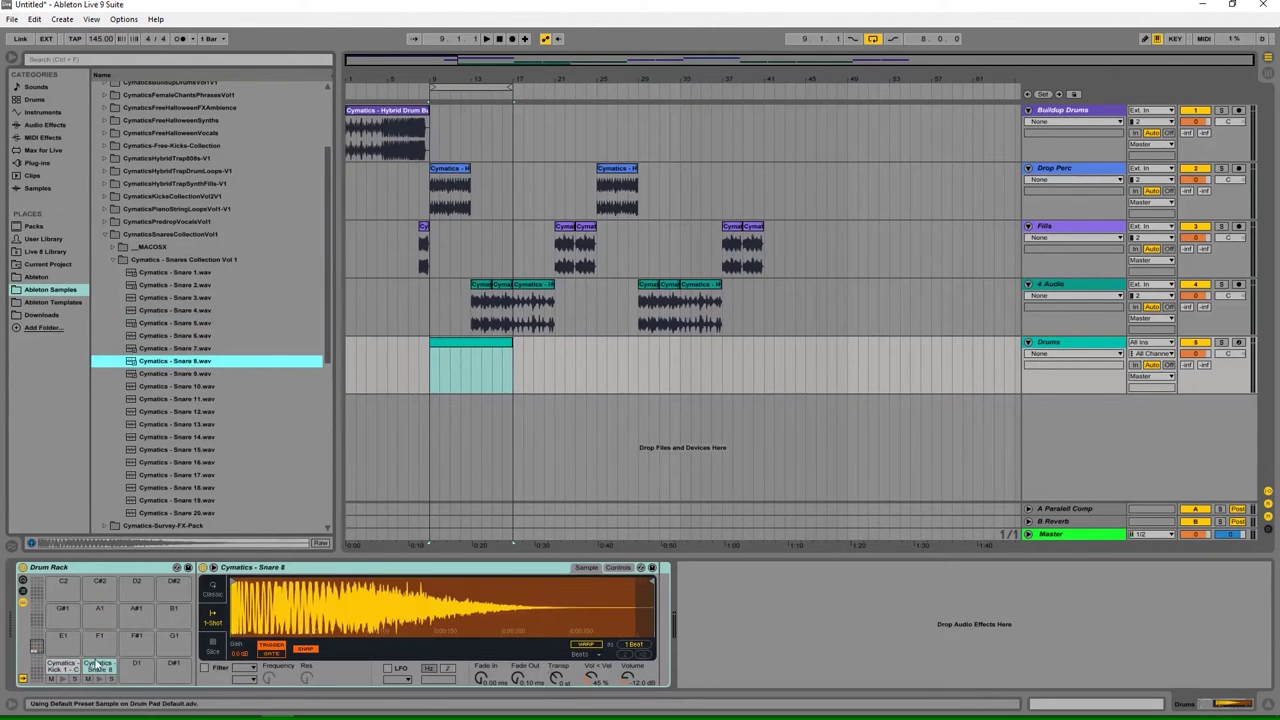
Step: Program a kick and snare pattern in the Drums MIDI clip and remove the kick note at 5.4
double_click(440, 346)
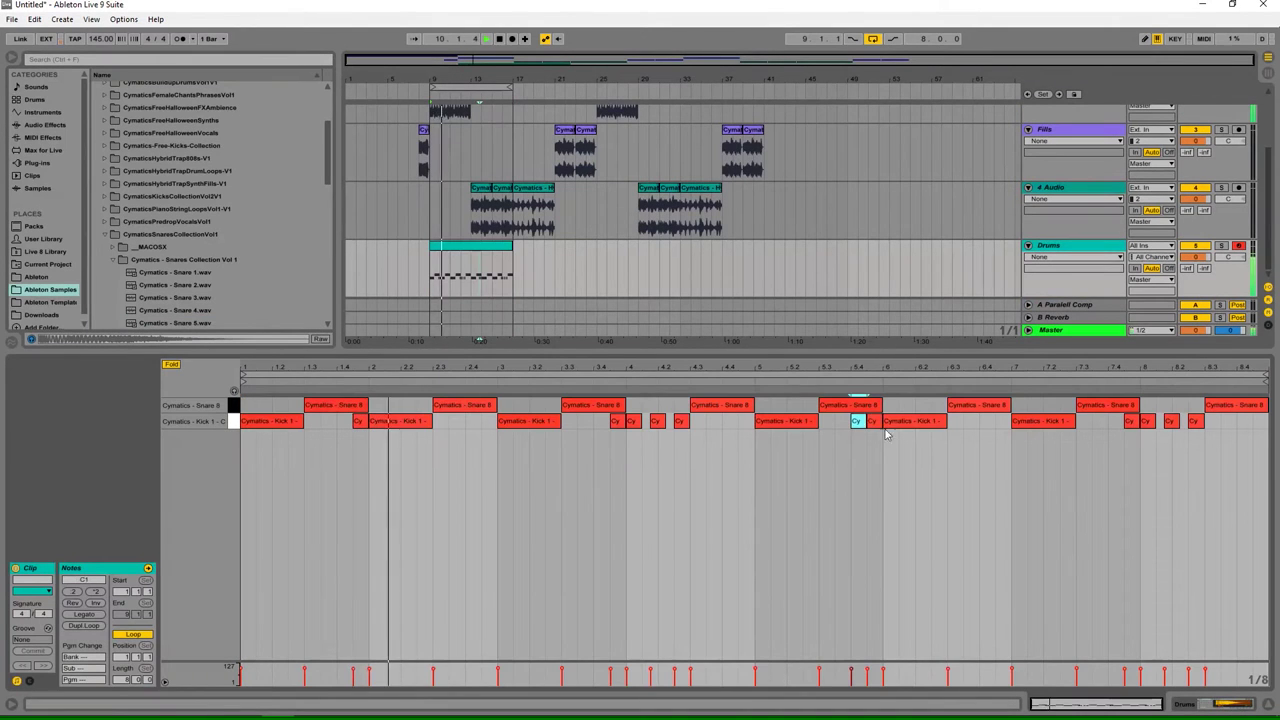
double_click(856, 424)
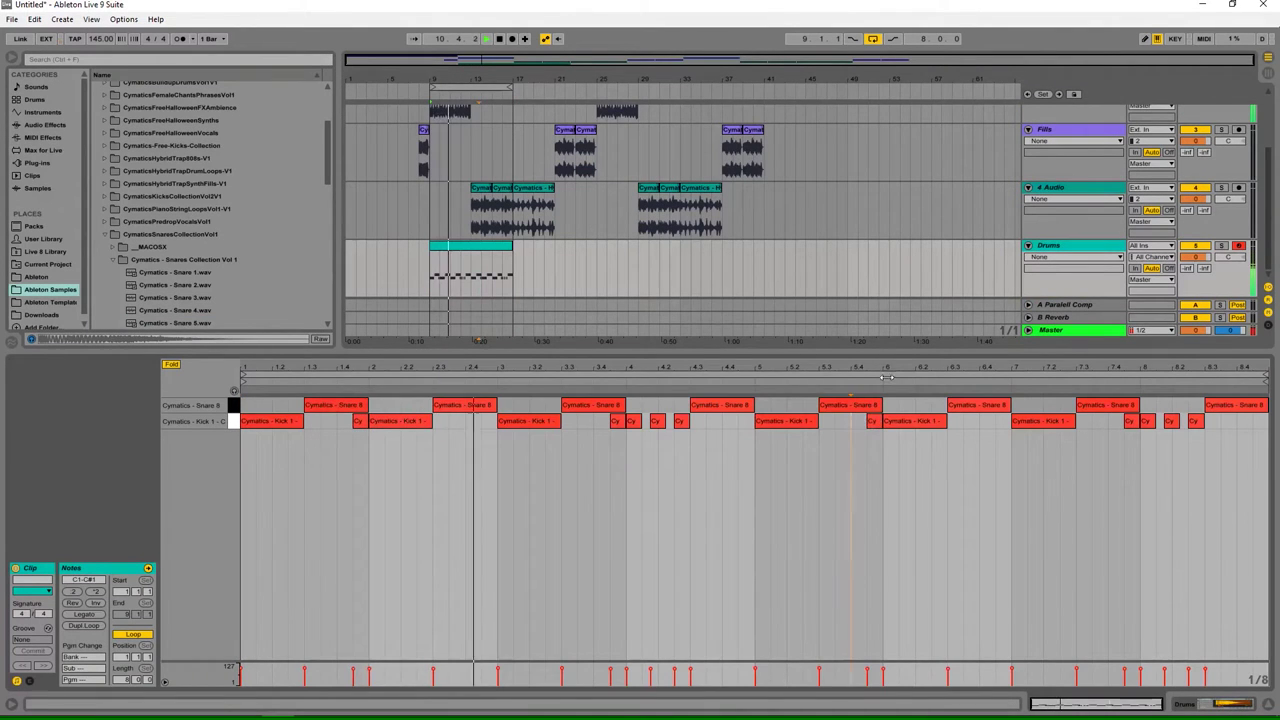
key("plus")
key("plus")
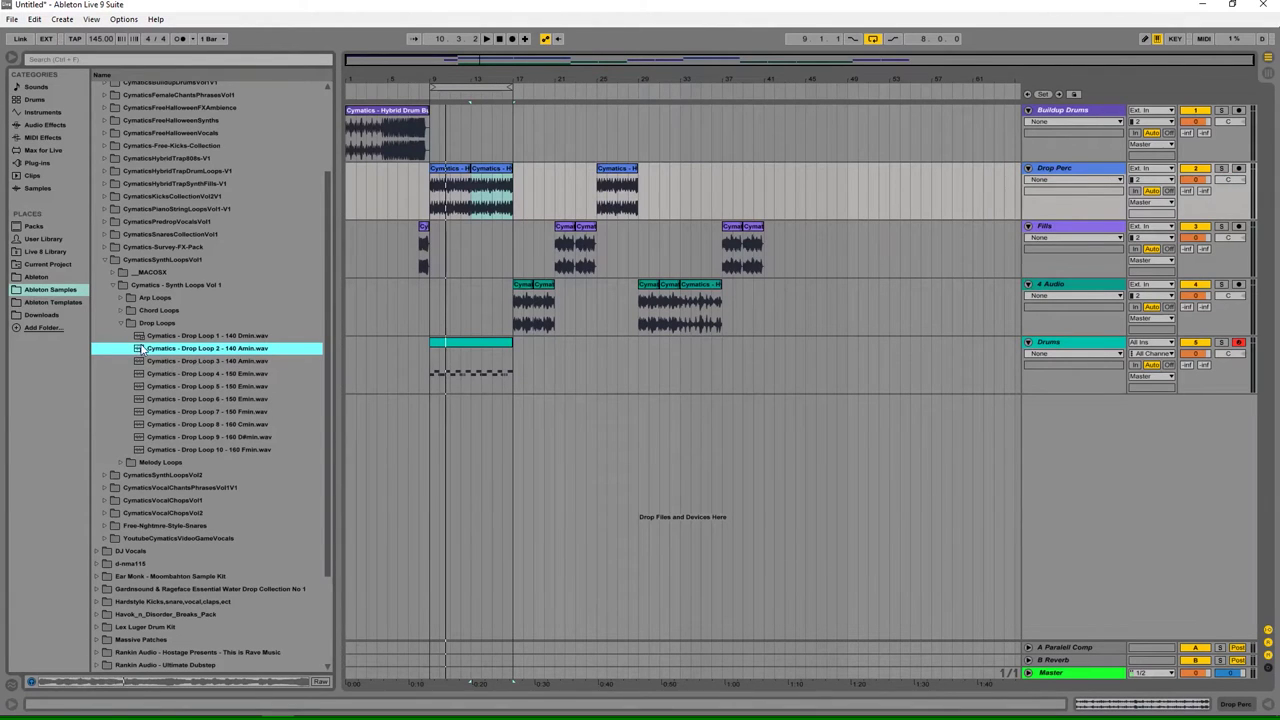
Step: Add Drop Loop 2 at bar 1 and Drop Loop 3 at bar 9 on new audio tracks below Drums
left_click_drag(143, 355, 352, 408)
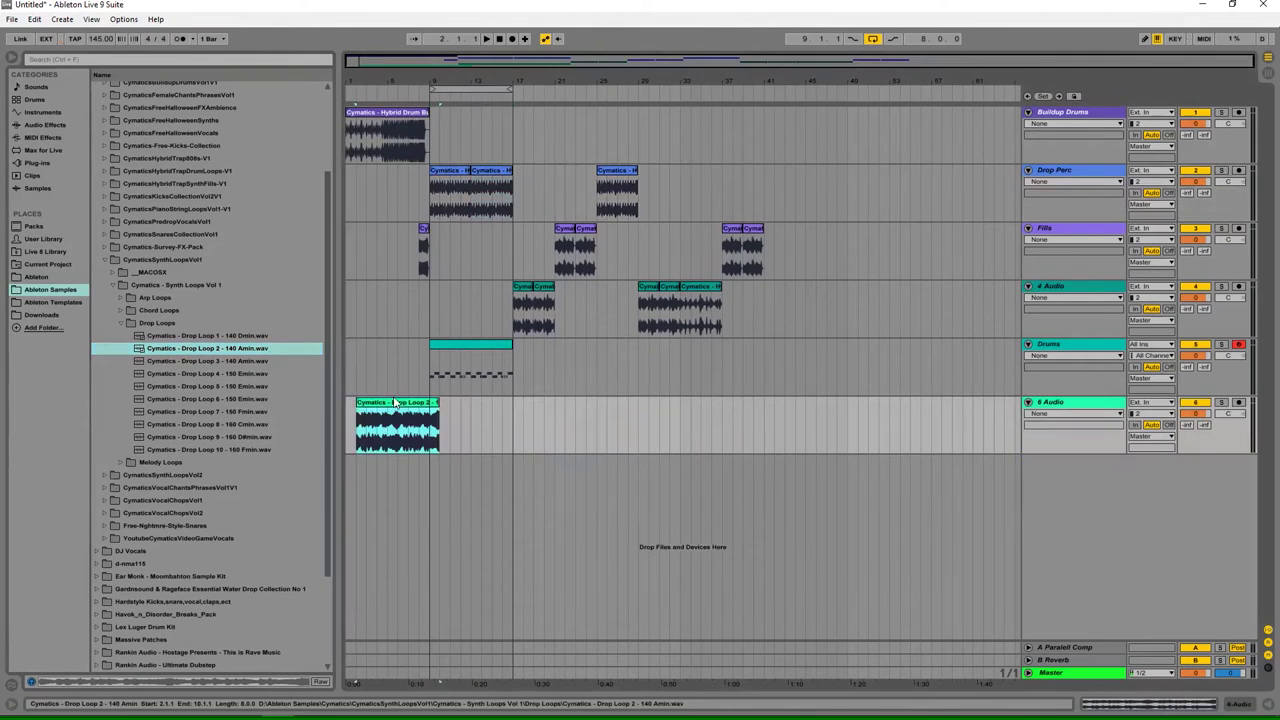
left_click(180, 361)
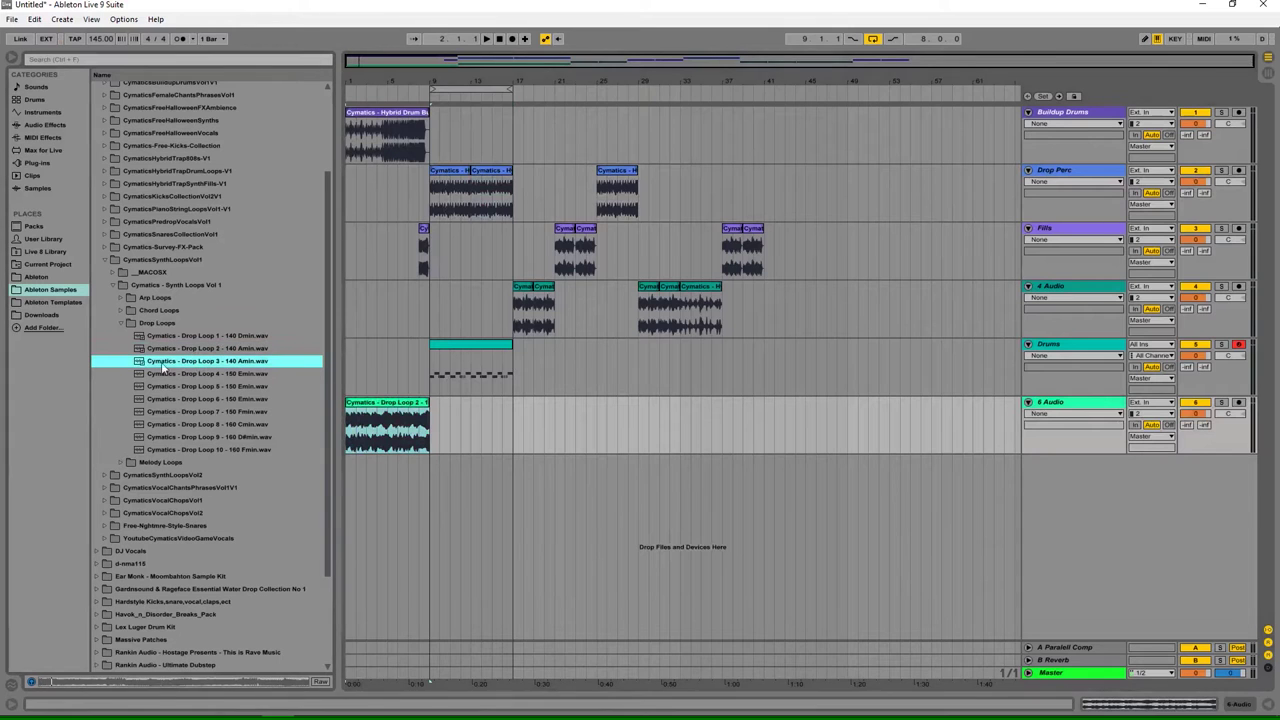
left_click_drag(140, 367, 429, 474)
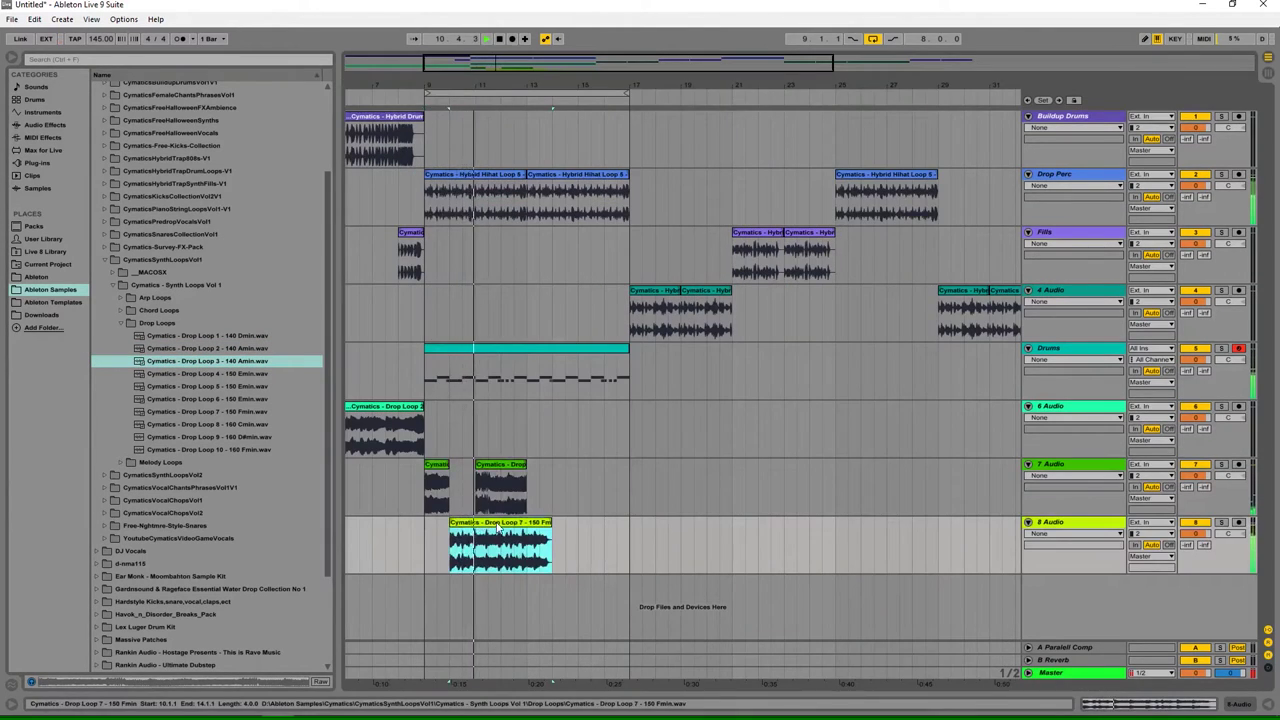
Step: Place the Drop Loop 7 clip at bar 13 on the 8 Audio track
left_click_drag(477, 539, 555, 528)
key("space")
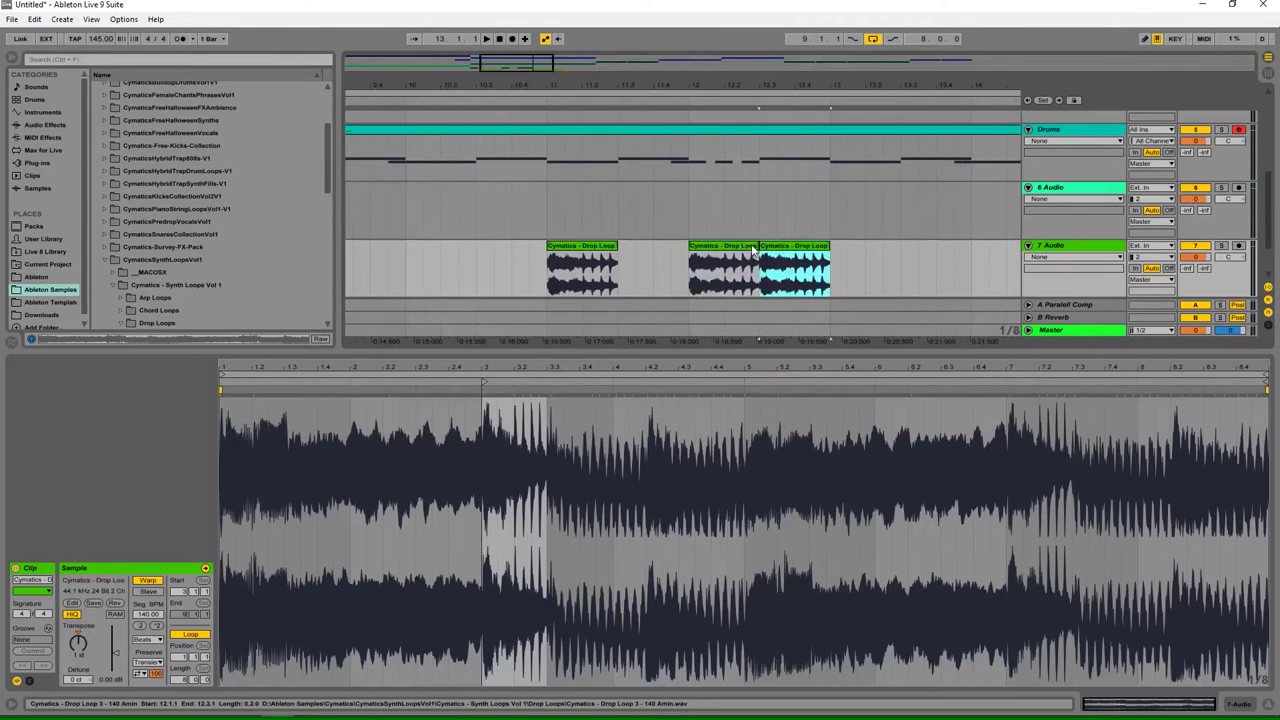
Step: Shorten and repeat the Drop Loop 3 clips between bars 12 and 13 on the 7 Audio track, and play the result
left_click(737, 246)
left_click_drag(742, 266, 706, 266)
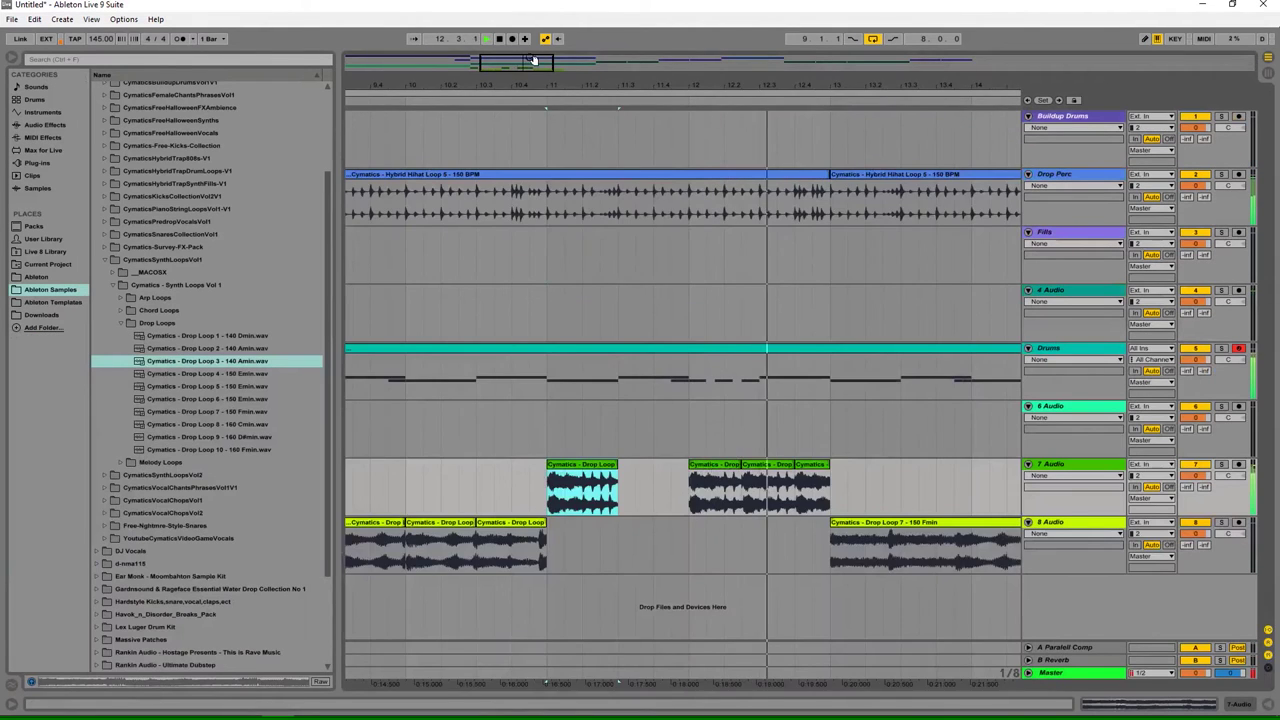
left_click_drag(534, 61, 534, 30)
key("space")
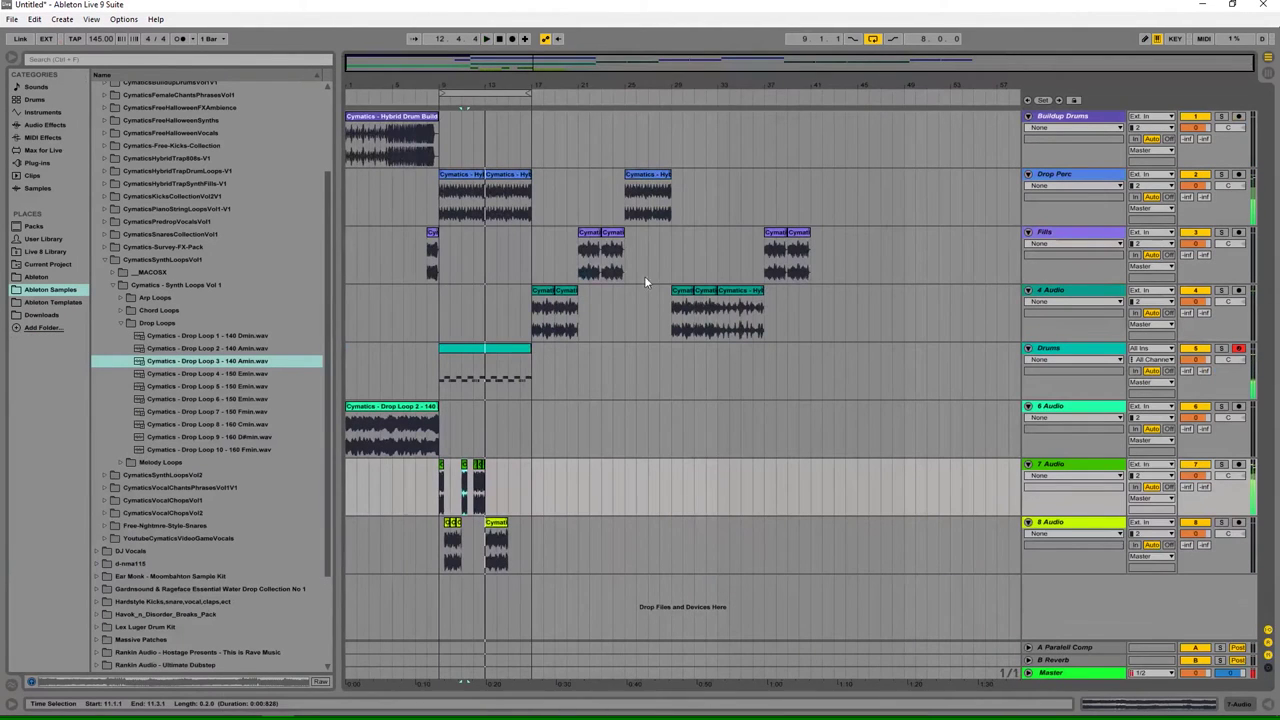
Step: Extend the chopped drop loops on the 7 Audio and 8 Audio tracks up to bar 17 and check them in playback
left_click(486, 470)
left_click_drag(530, 62, 580, 406)
left_click(574, 464)
key("space")
key("space")
left_click(1148, 703)
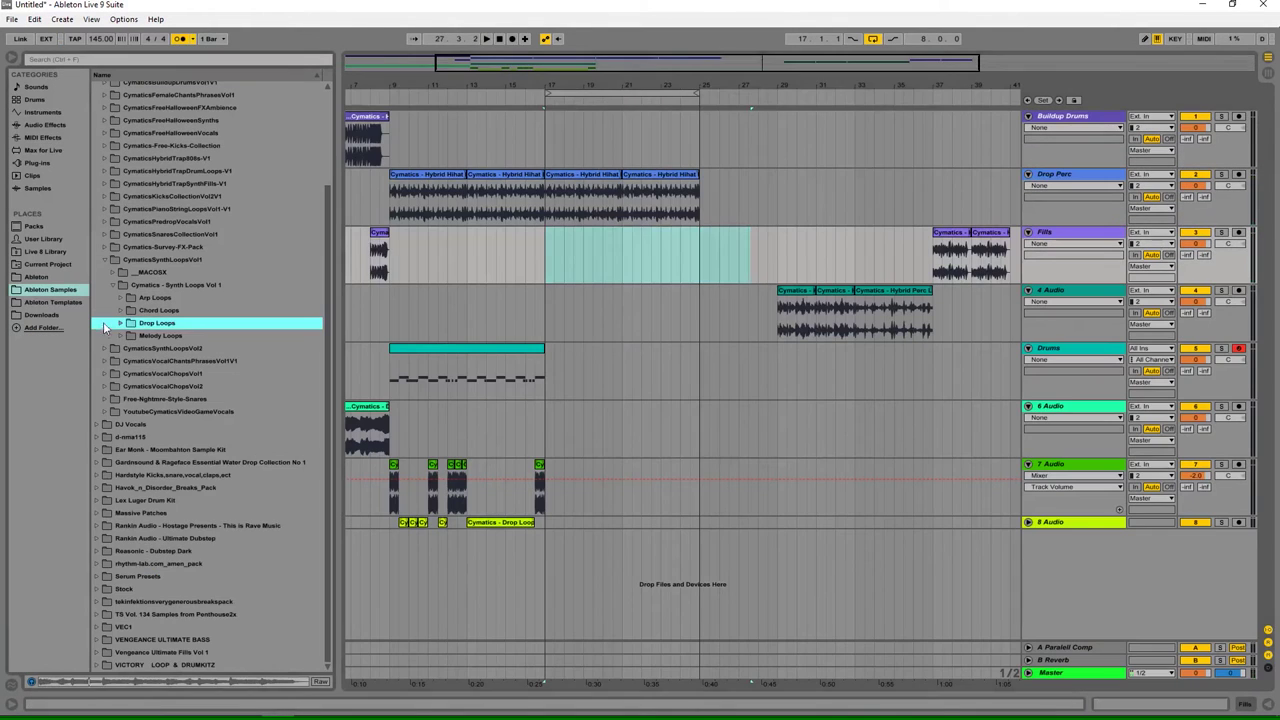
Step: Audition the Chord Loops of Synth Loops Vol 1 and place Chord Loop 7 - 140 Amin at bar 17 on the Fills track
left_click(120, 311)
left_click(192, 323)
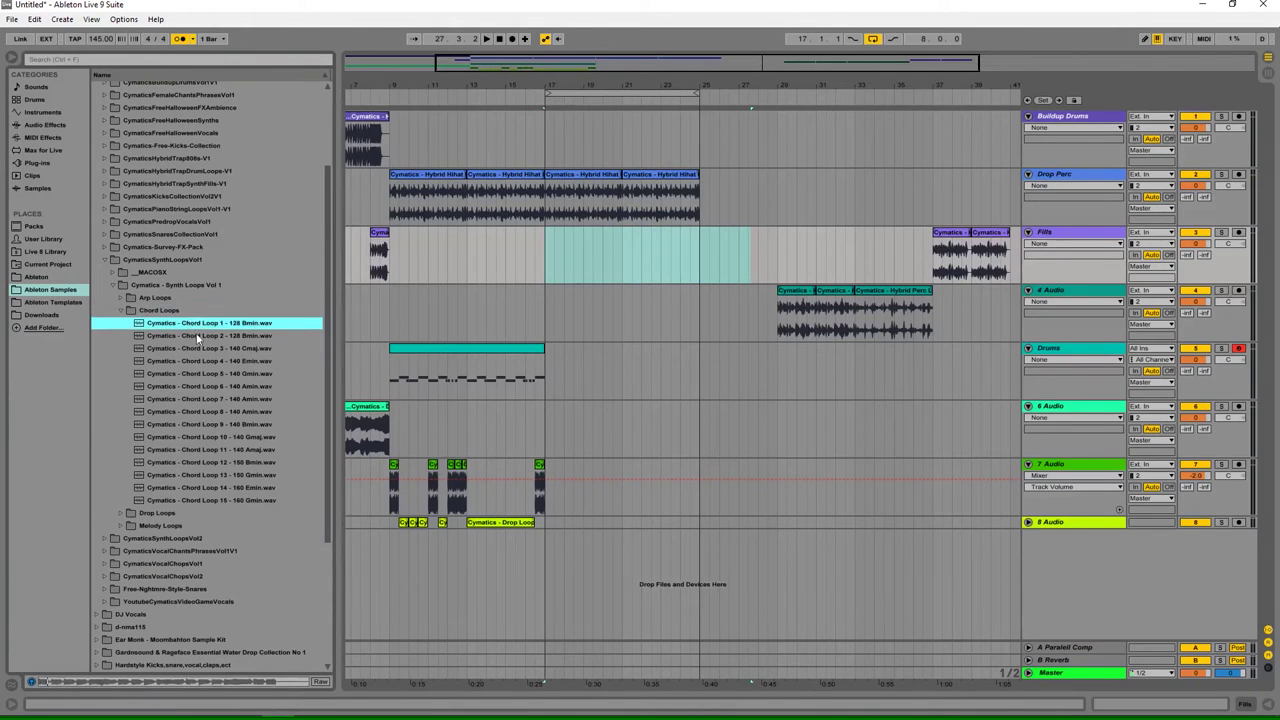
left_click(192, 348)
left_click(228, 389)
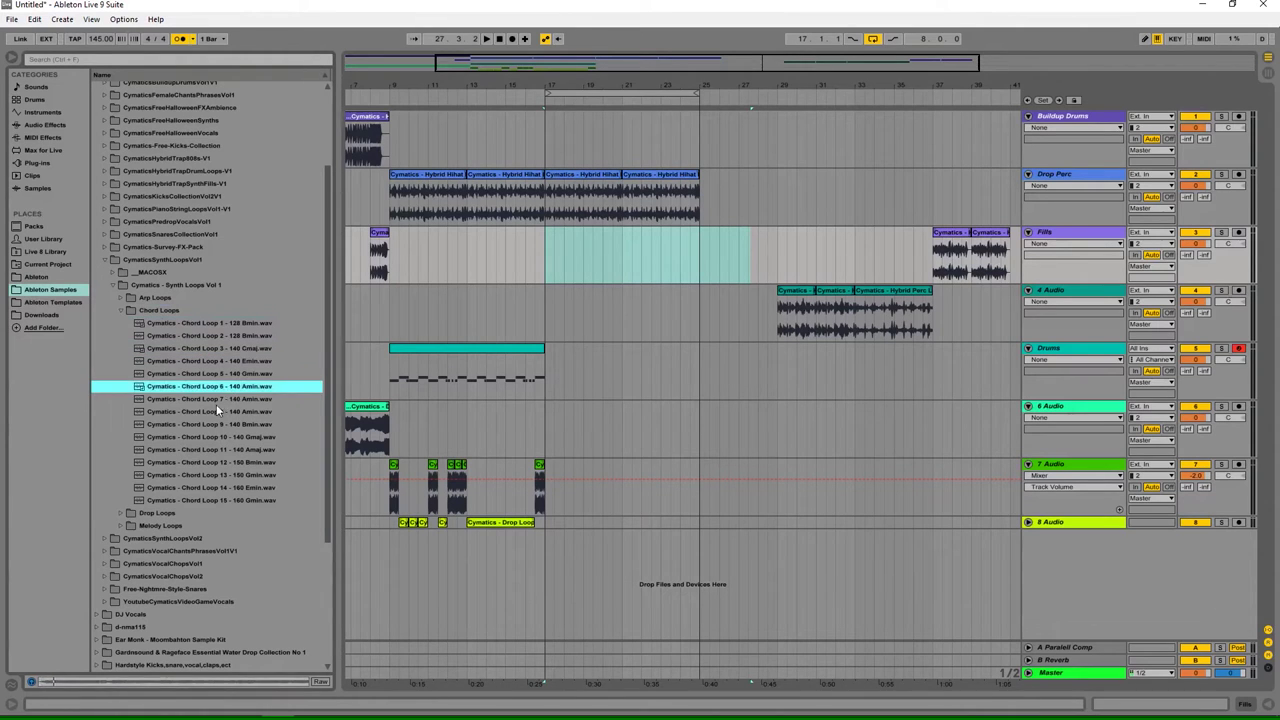
left_click(212, 403)
left_click(199, 413)
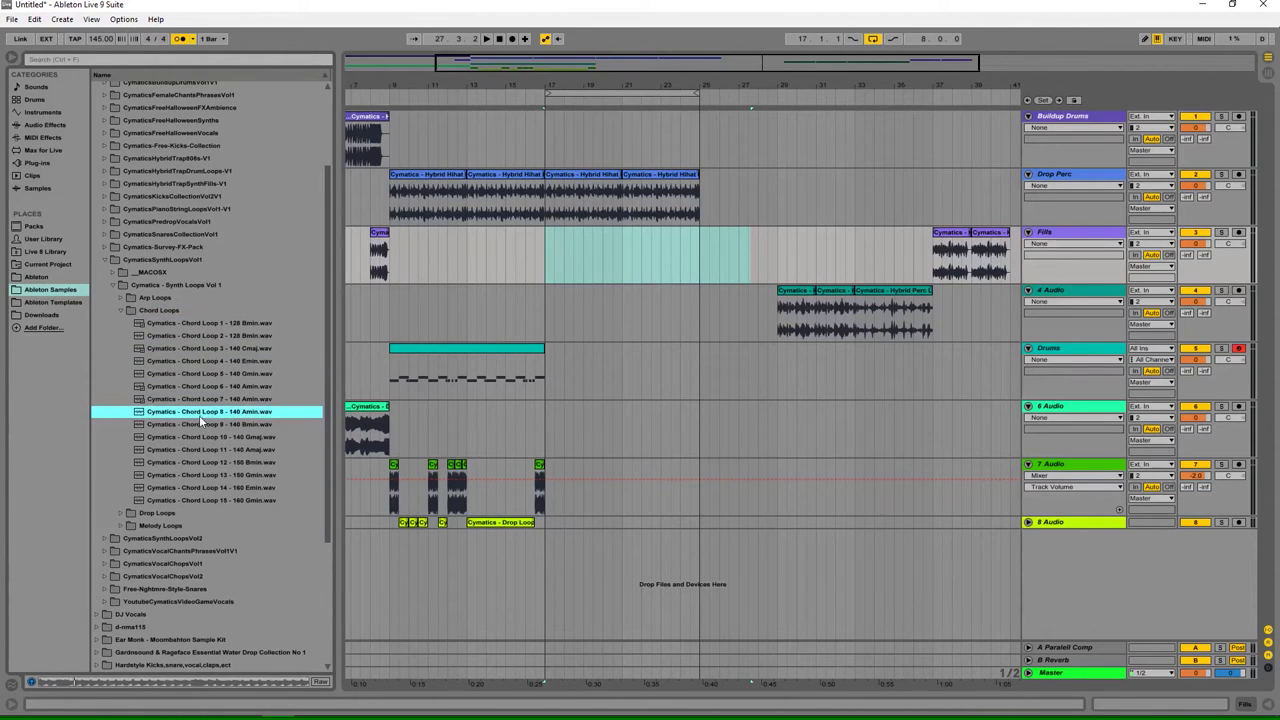
left_click(147, 402)
left_click_drag(140, 403, 546, 255)
key("minus")
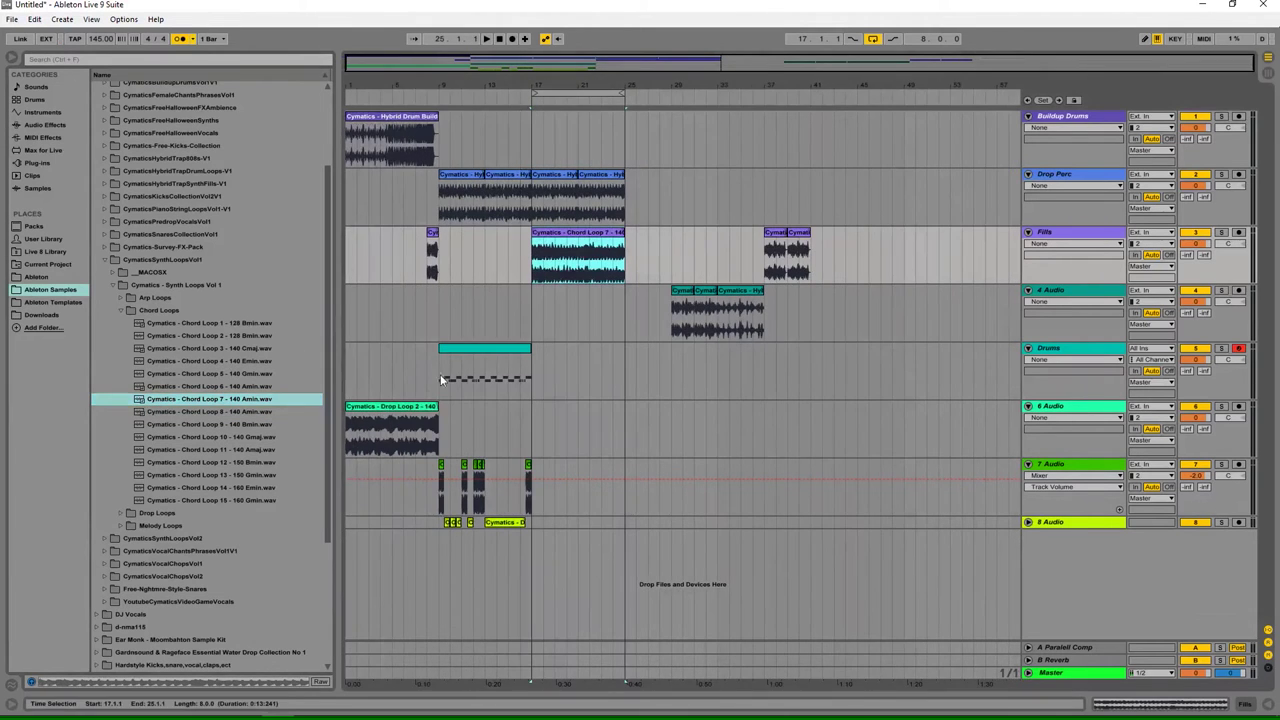
Step: Duplicate the drop section from bar 9 to 17 across the tracks and set the arrangement loop from bar 9 to 41
left_click(390, 425)
left_click(390, 407)
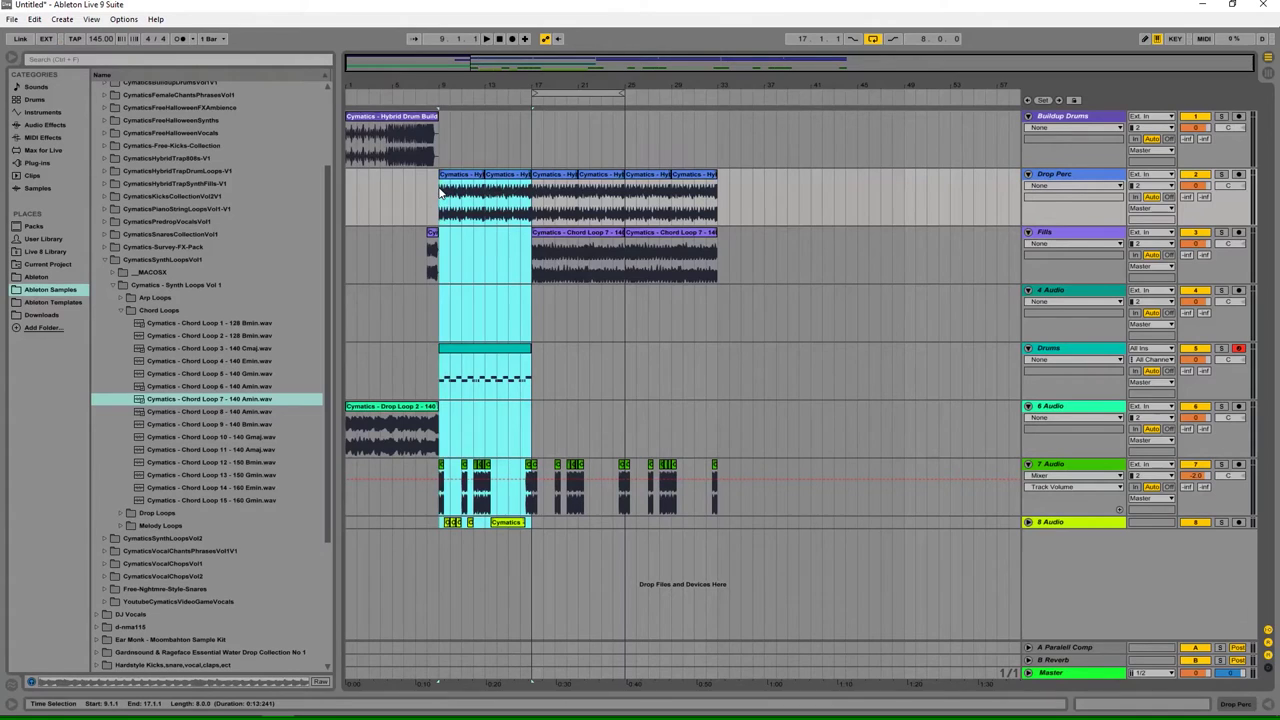
key("ctrl+d")
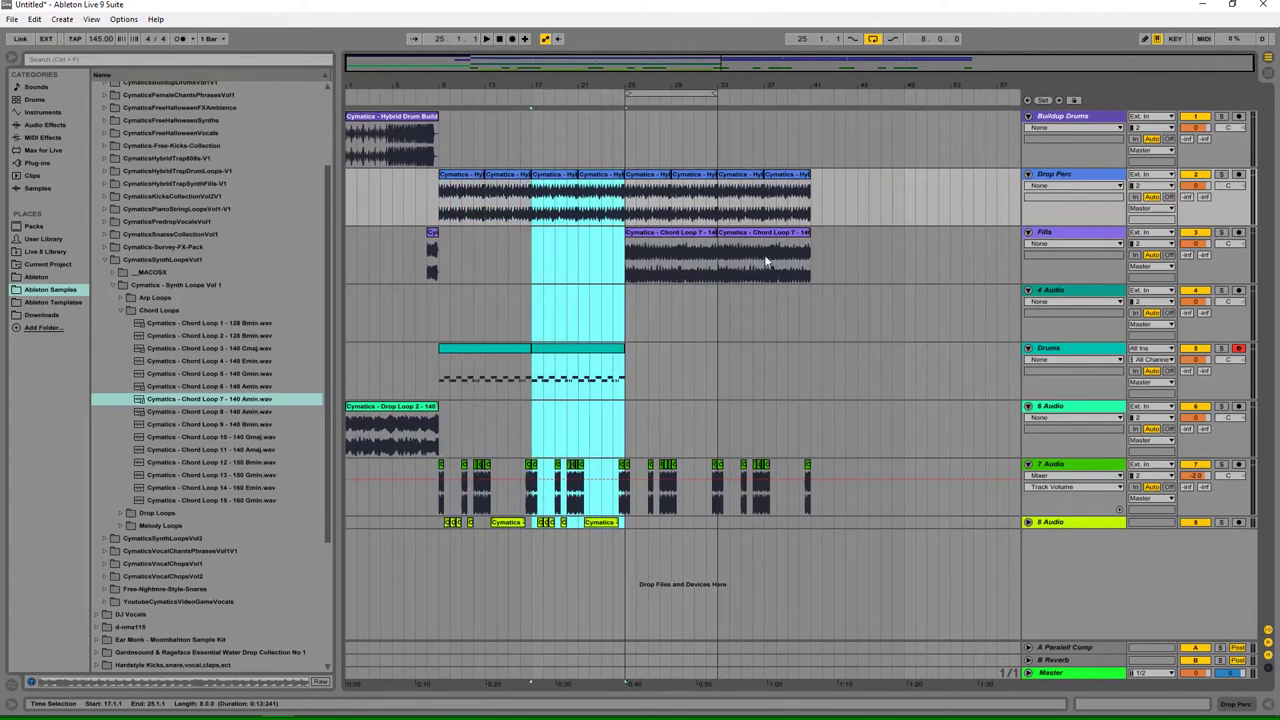
left_click_drag(628, 93, 442, 93)
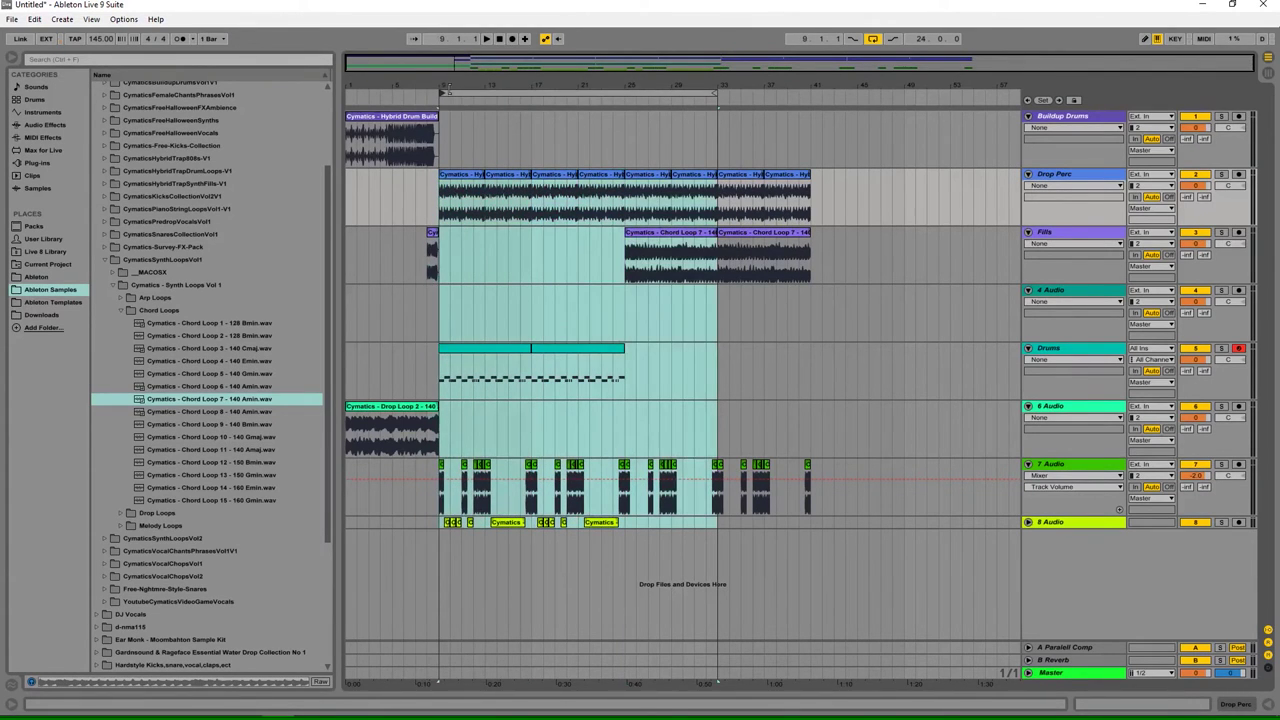
left_click_drag(714, 88, 802, 90)
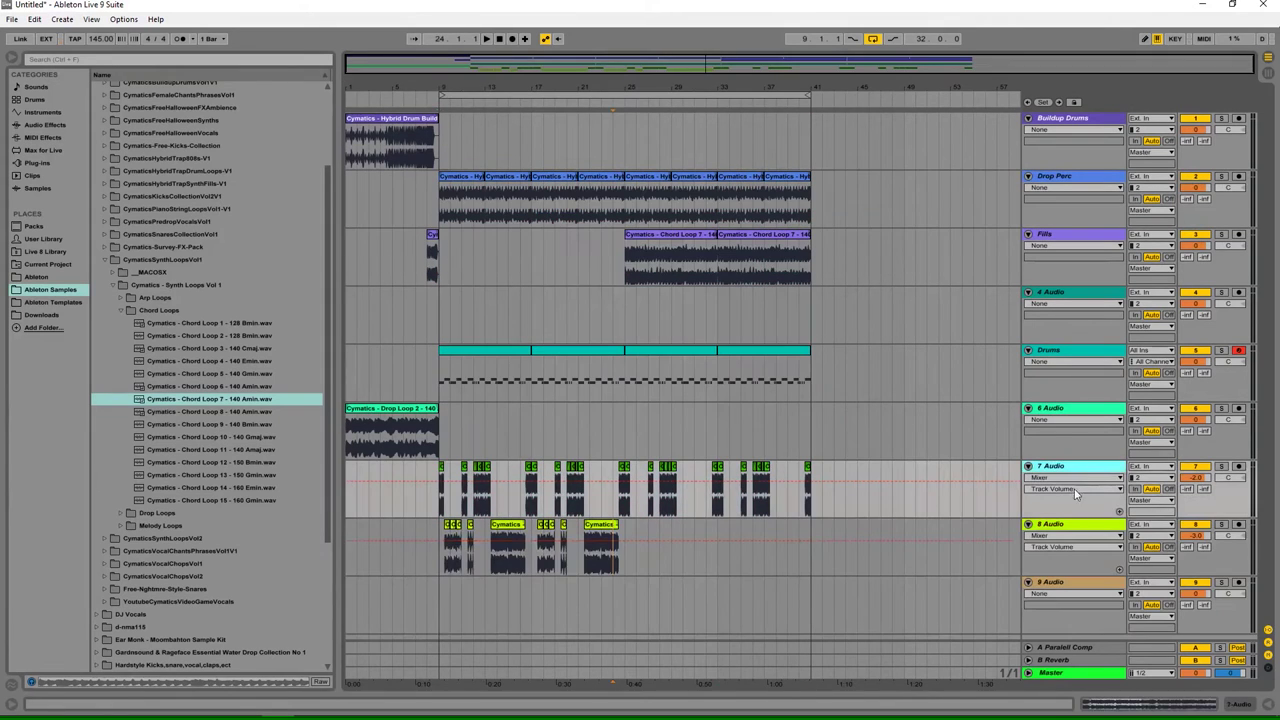
Step: Route the output of the 7 Audio and 8 Audio tracks to 9 Audio and arm 9 Audio for recording
left_click(1063, 527)
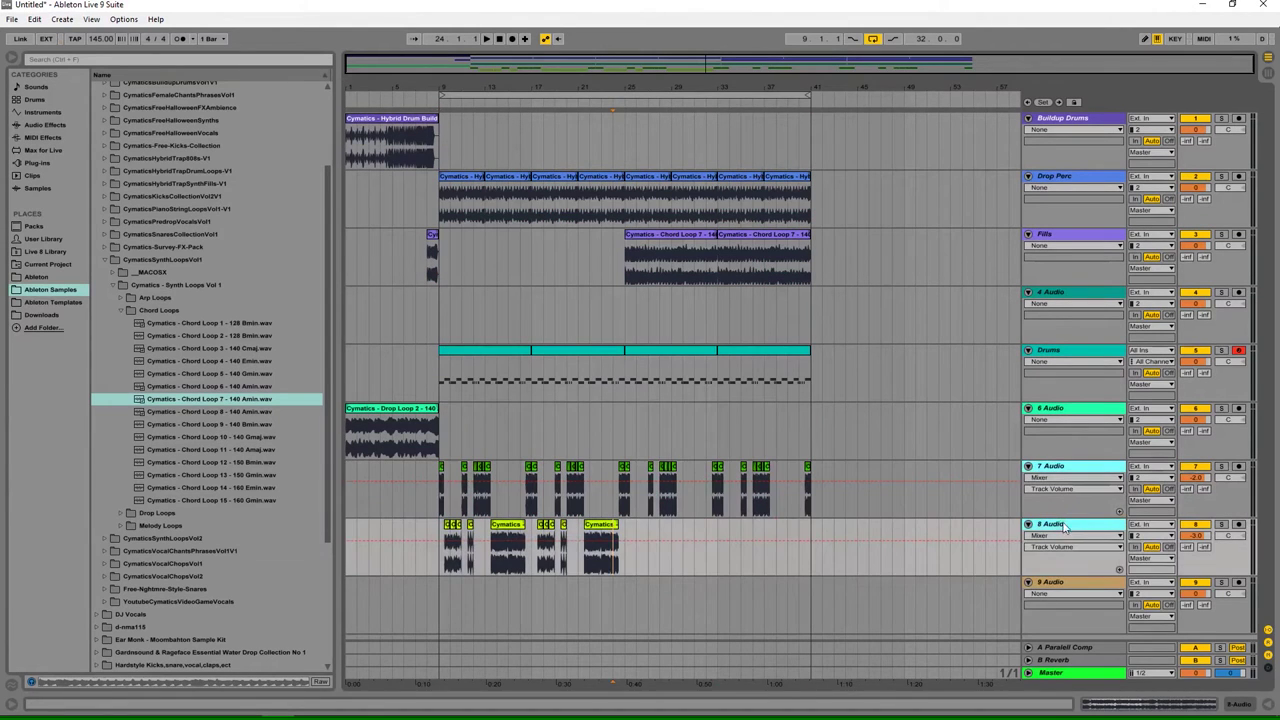
left_click(1170, 558)
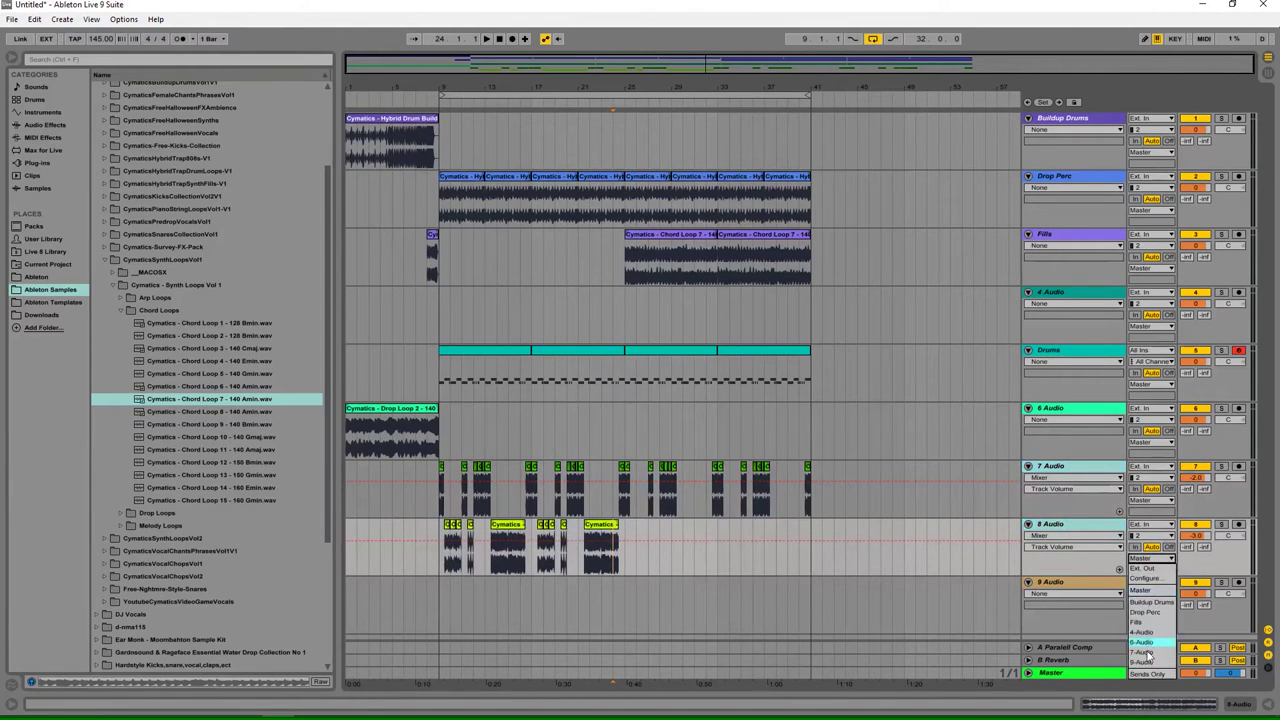
left_click(1142, 661)
left_click(1200, 594)
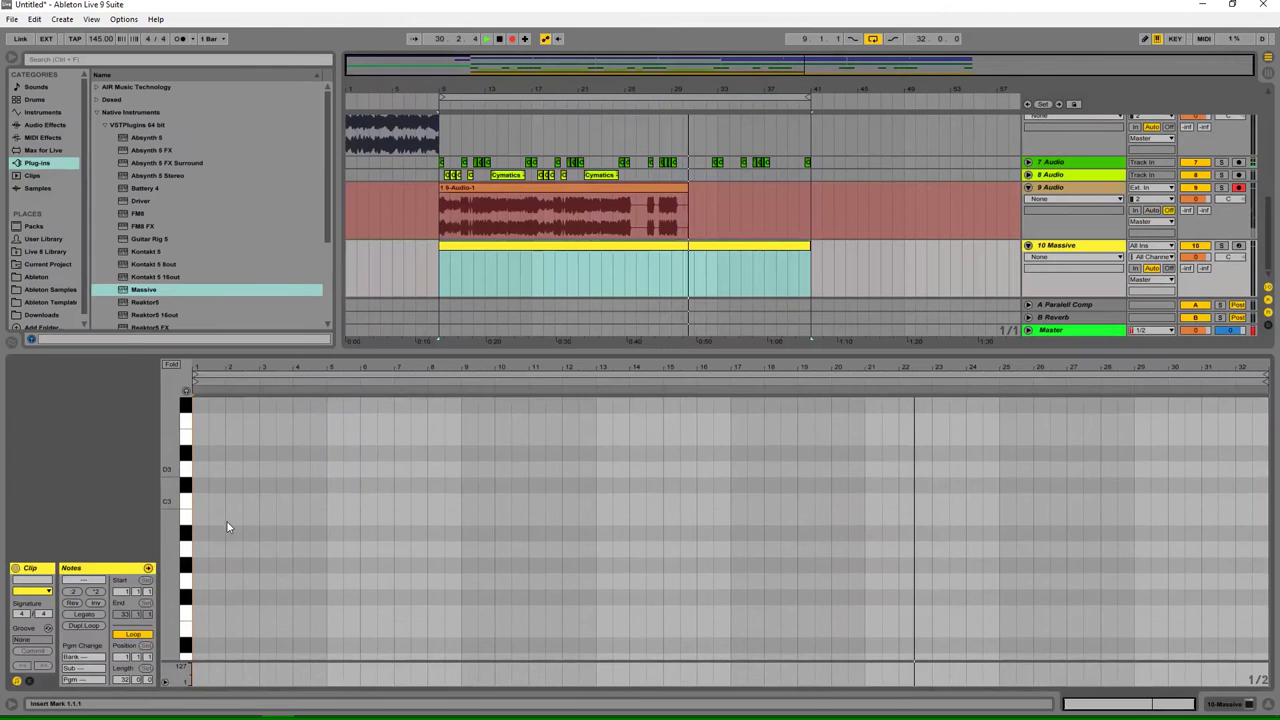
Step: Draw one sustained A2 note across the full 32 bars of the Massive track's MIDI clip
left_click_drag(205, 549, 1268, 549)
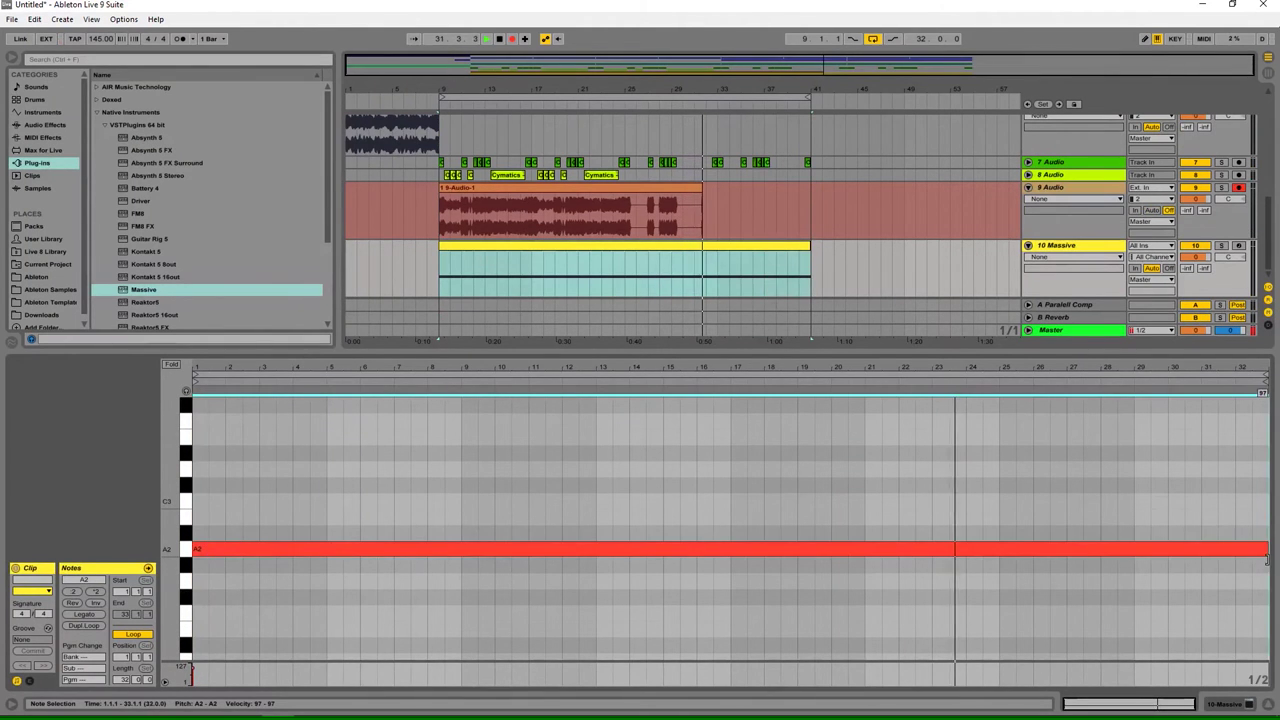
Step: Add a Compressor to the 10 Massive track with its sidechain fed from the Drums track
left_click(1246, 704)
left_click(56, 125)
left_click(52, 114)
left_click(292, 678)
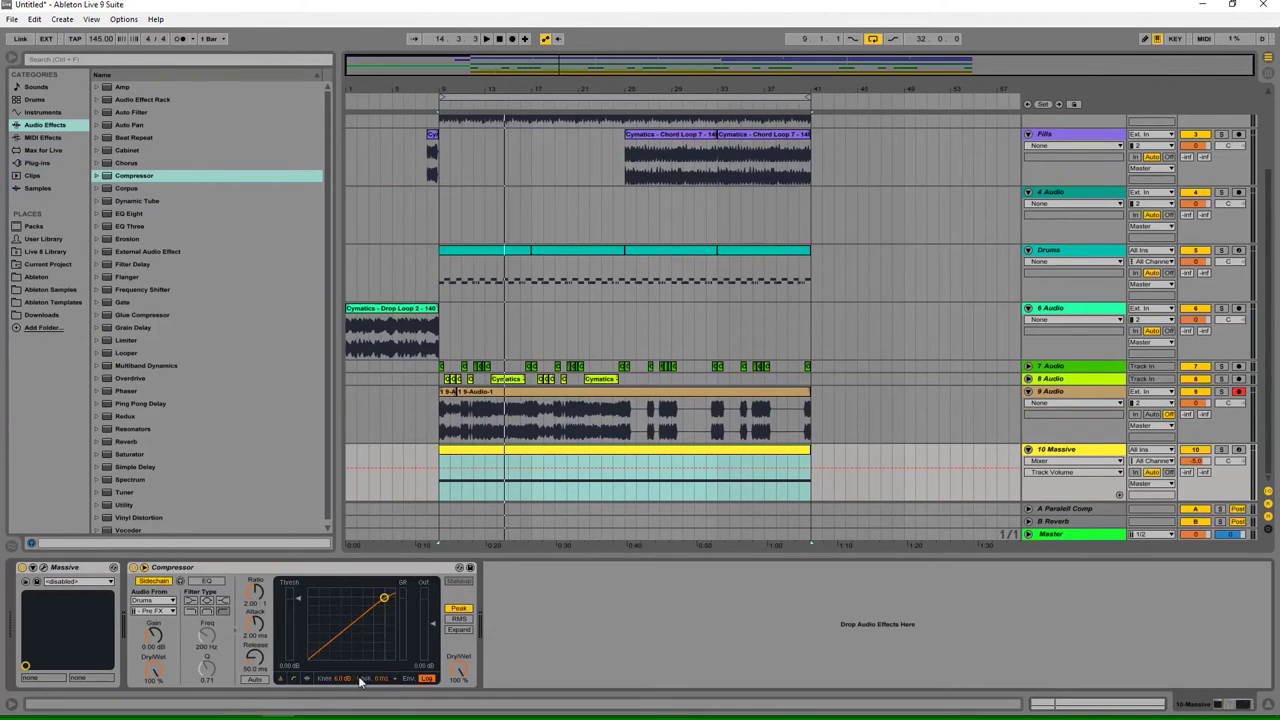
Step: Set the sidechain Compressor's lookahead to 10 ms and its knee to 12 dB
left_click(381, 679)
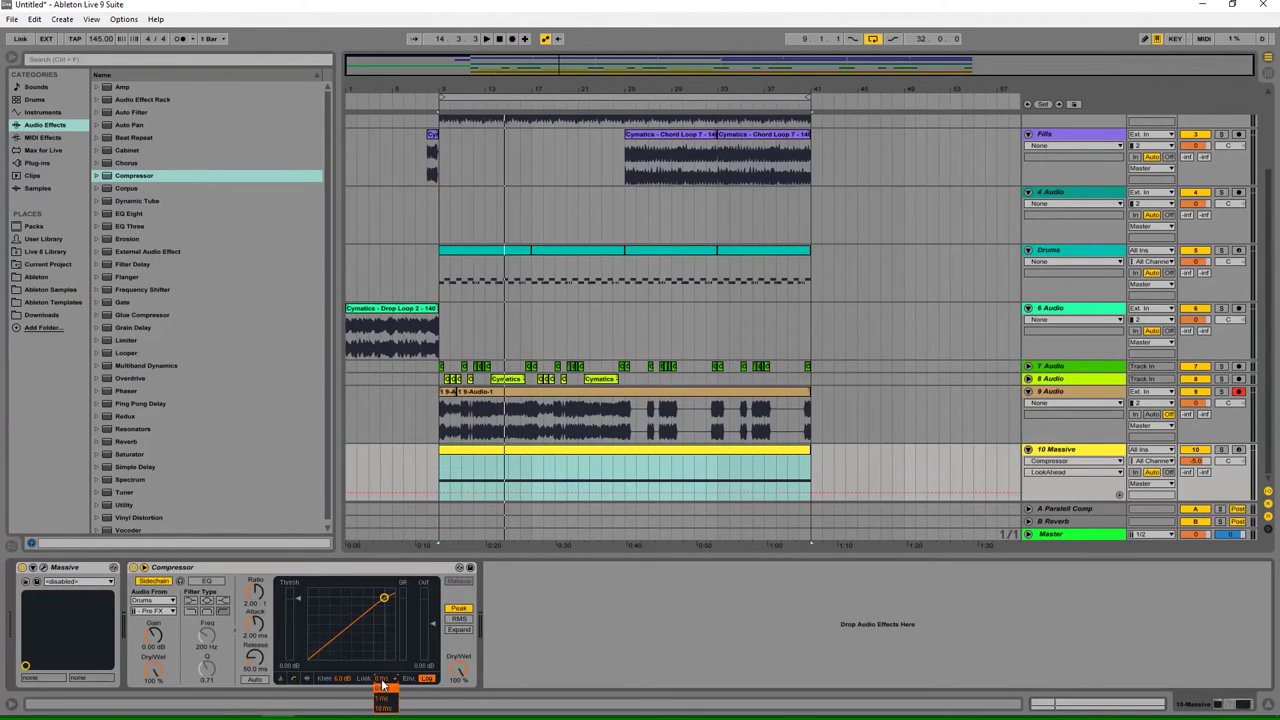
left_click(387, 708)
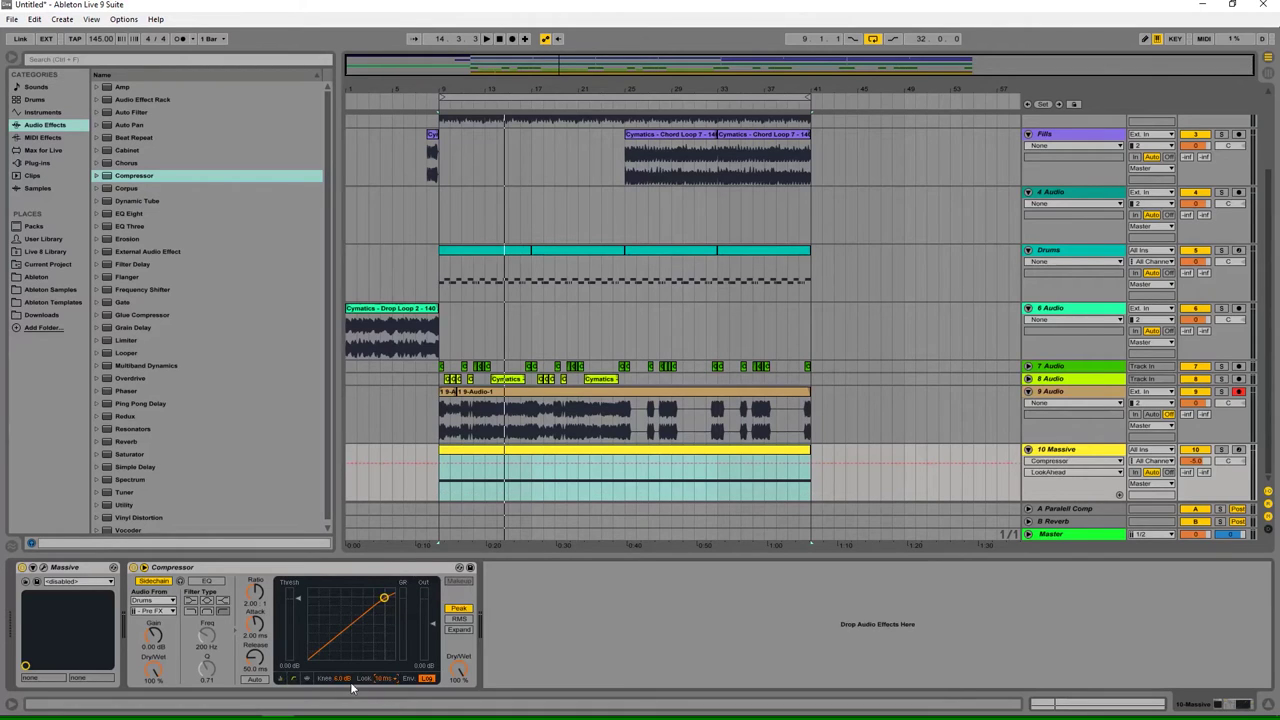
left_click(345, 681)
key("Return")
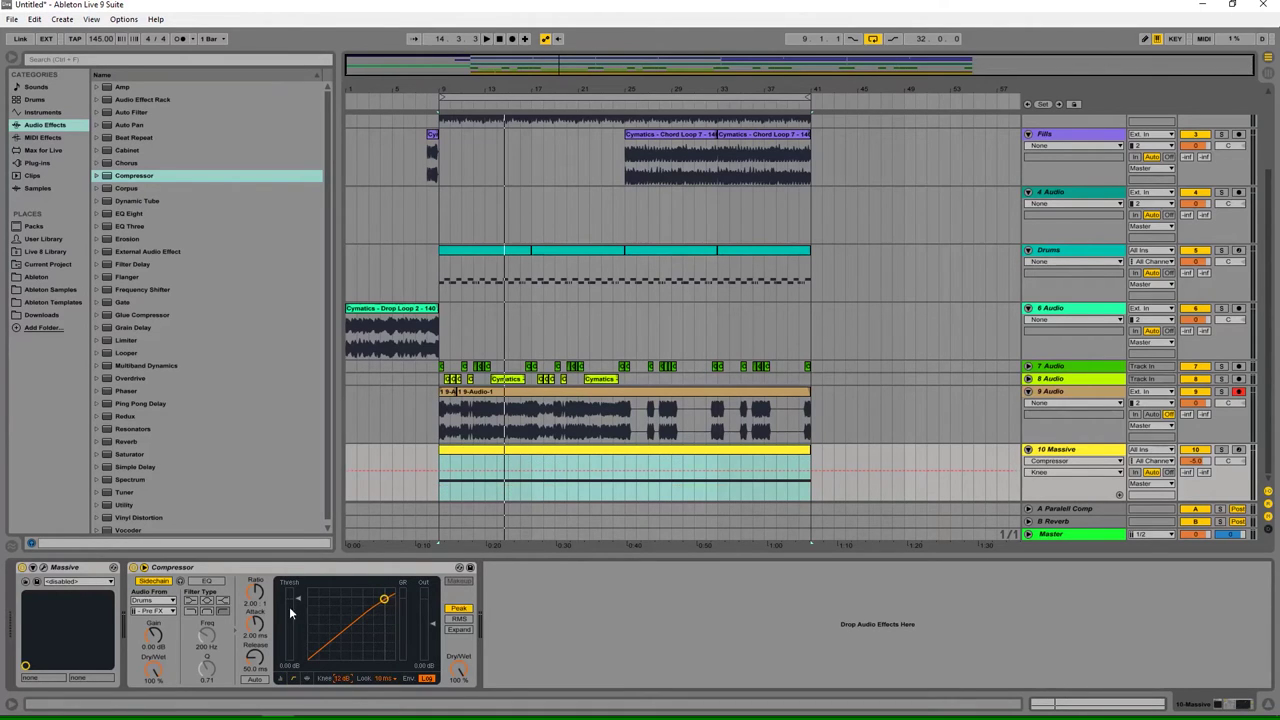
left_click(256, 634)
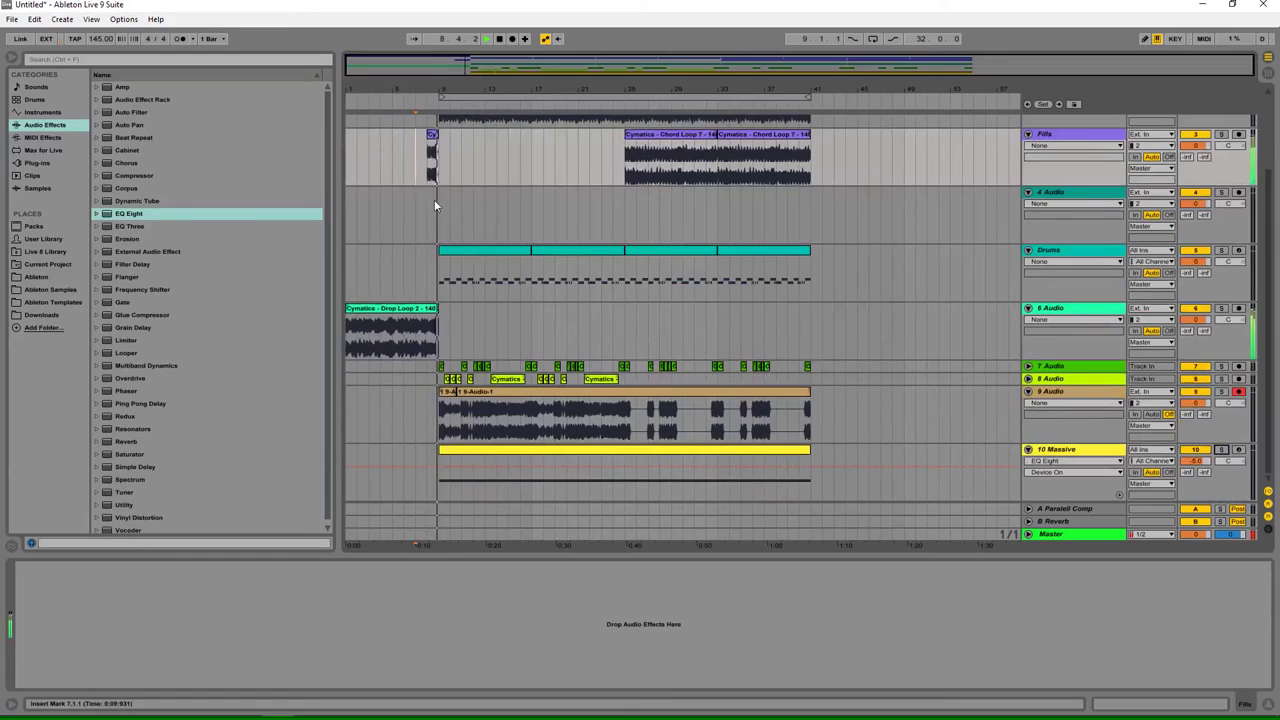
Step: Trim the end of the Drop Loop 2 clip on 6 Audio back to where the percussion fill starts before bar 9
left_click_drag(429, 64, 434, 274)
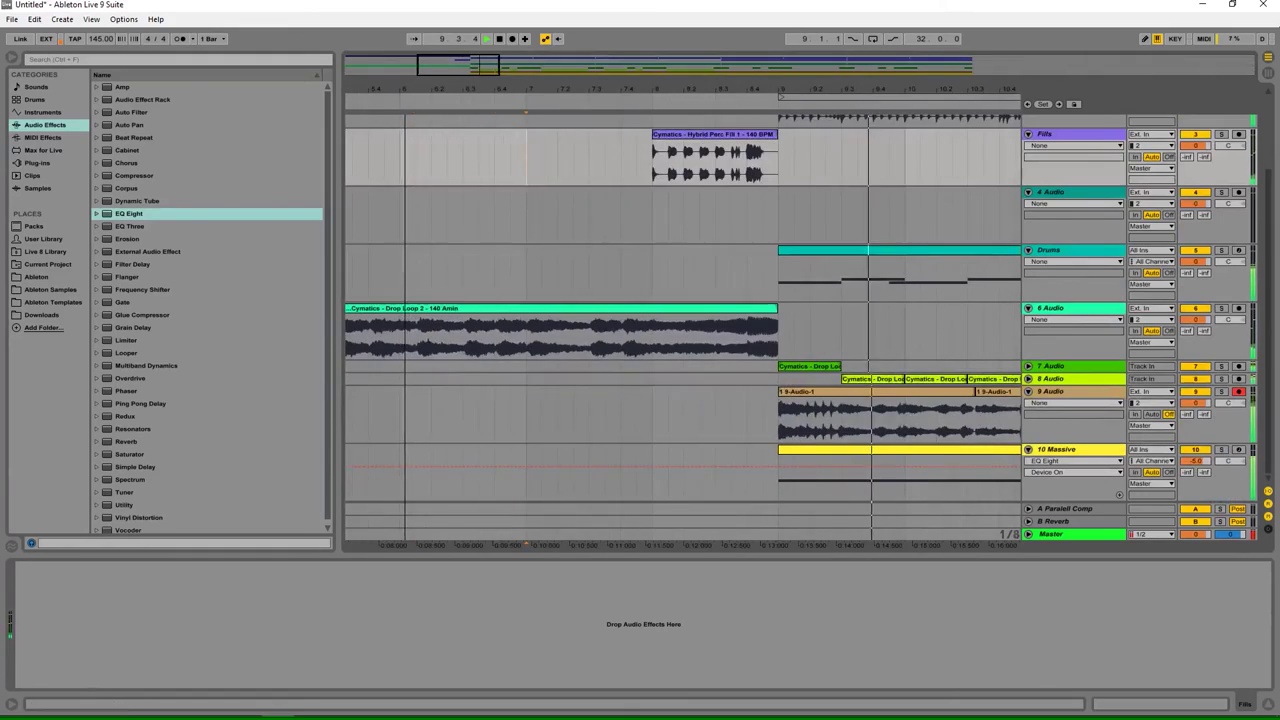
left_click(619, 279)
left_click_drag(771, 310, 659, 300)
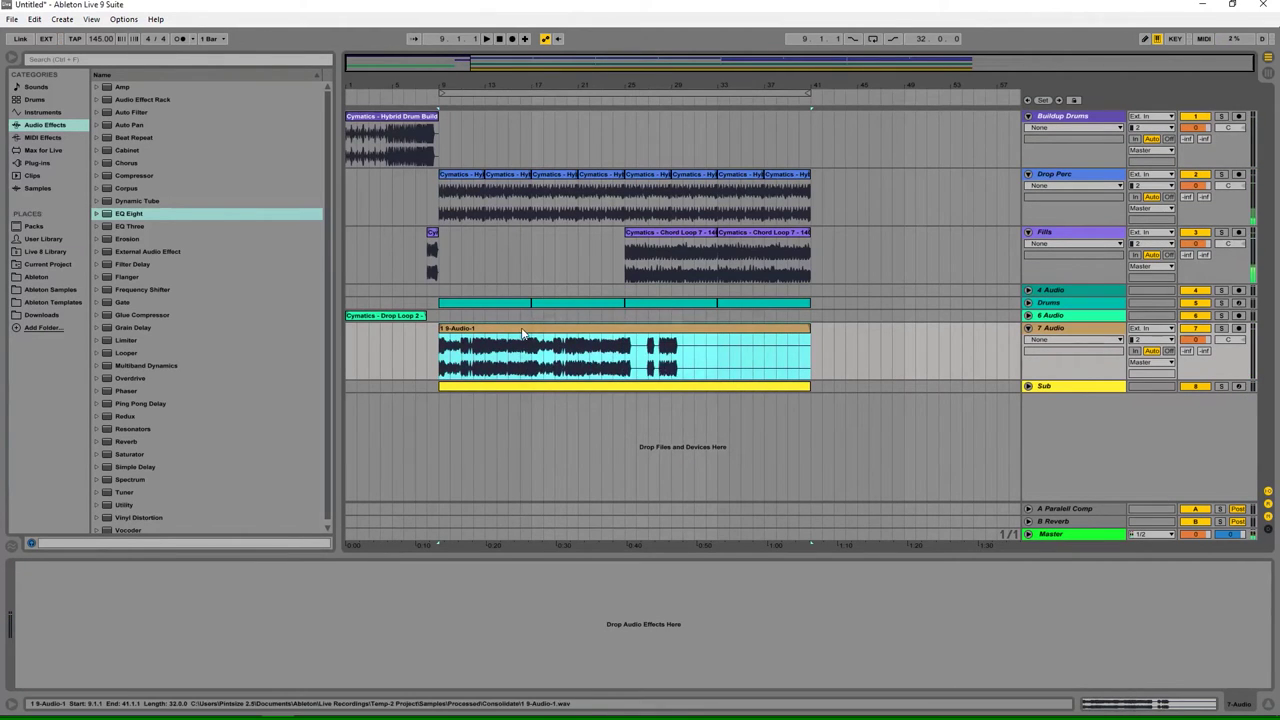
double_click(158, 204)
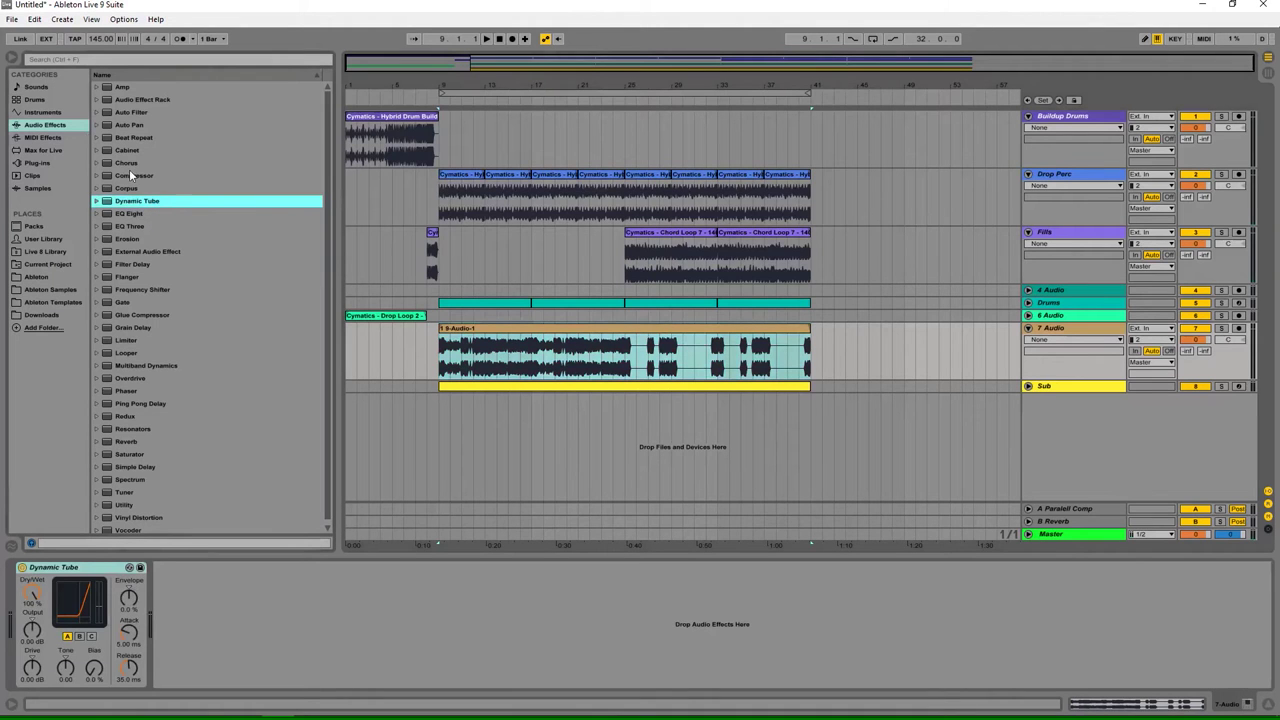
left_click(101, 595)
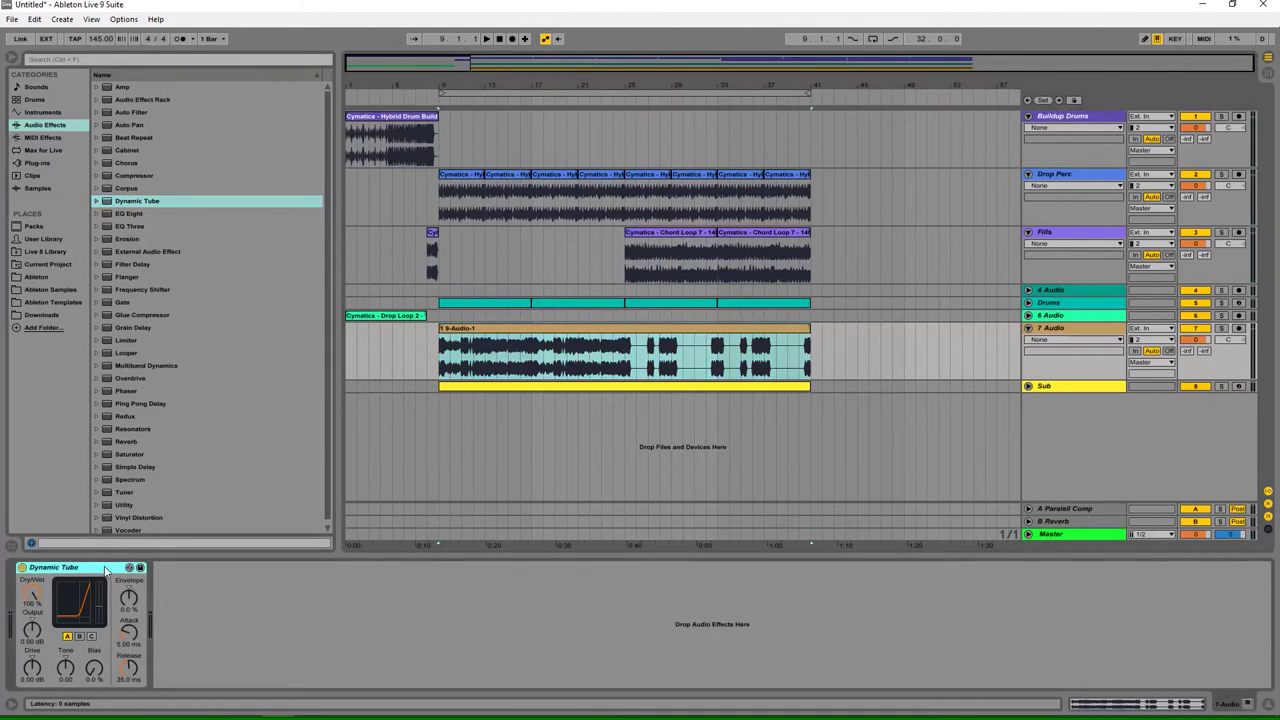
key("Delete")
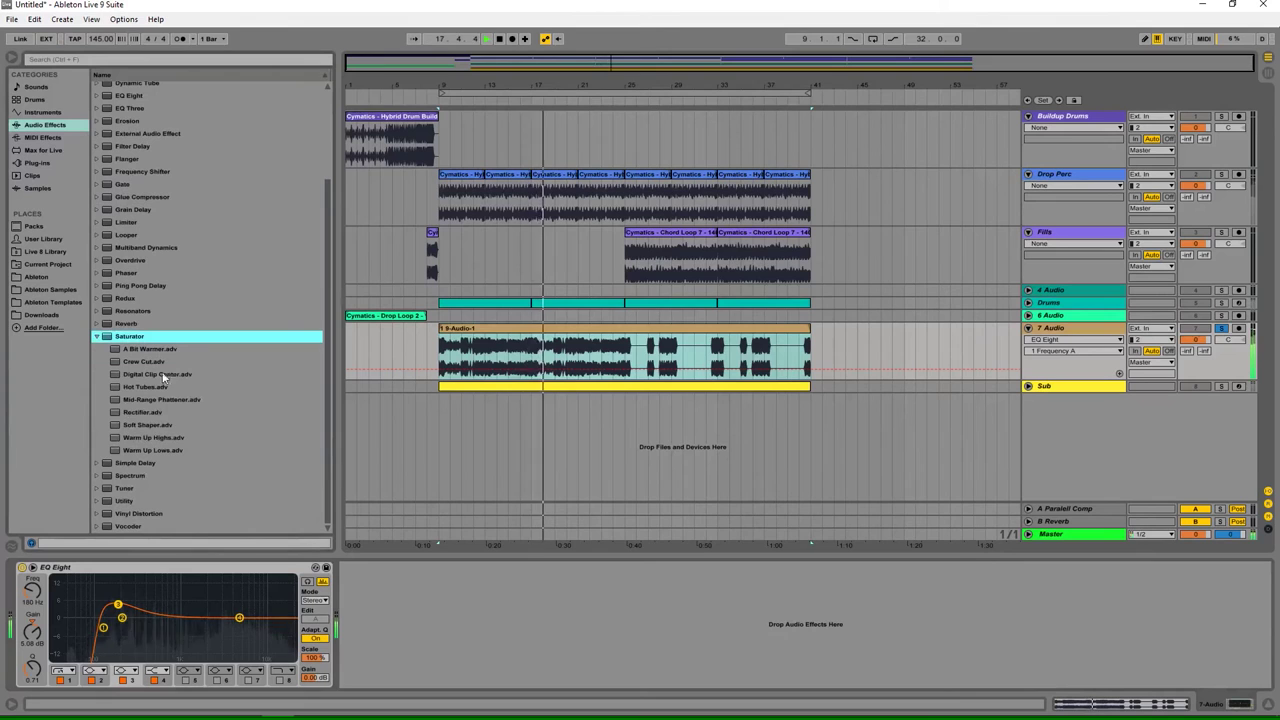
Step: Load the Digital Clip Center saturator and Wide Ambience reverb presets on the 7 Audio track and rename it Crazy Noises
left_click(177, 375)
left_click_drag(177, 375, 644, 609)
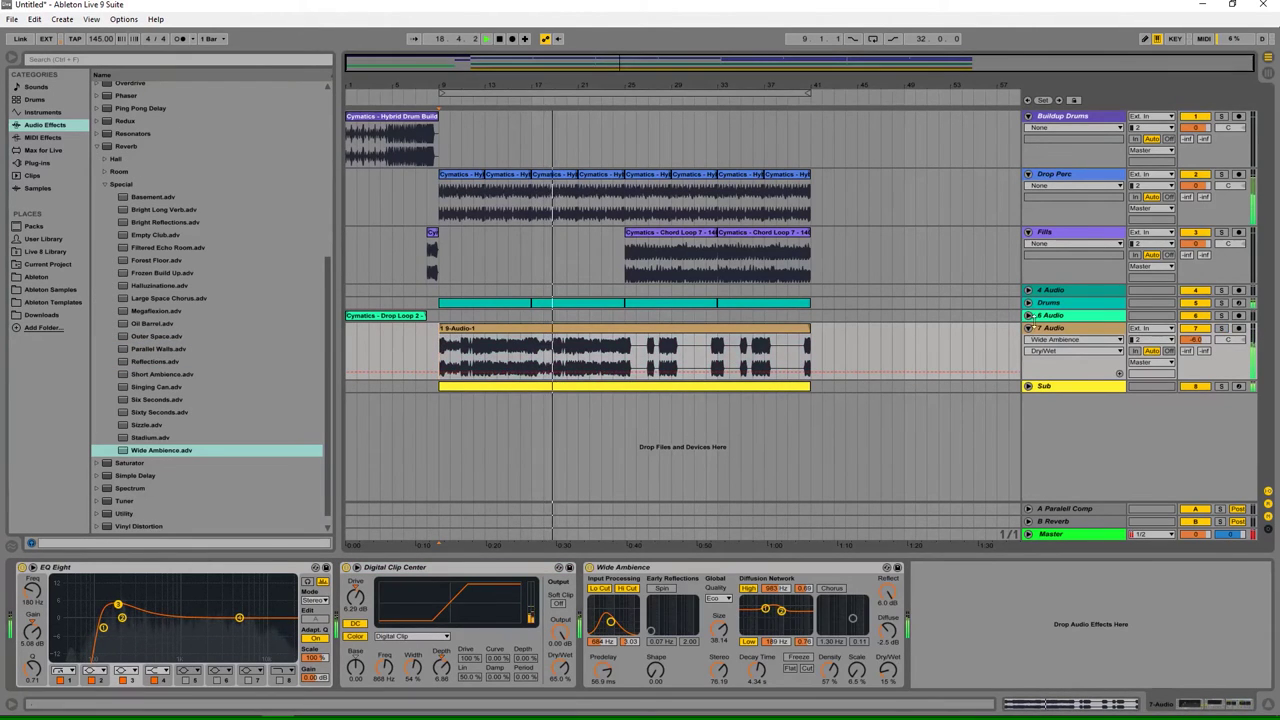
left_click(1050, 328)
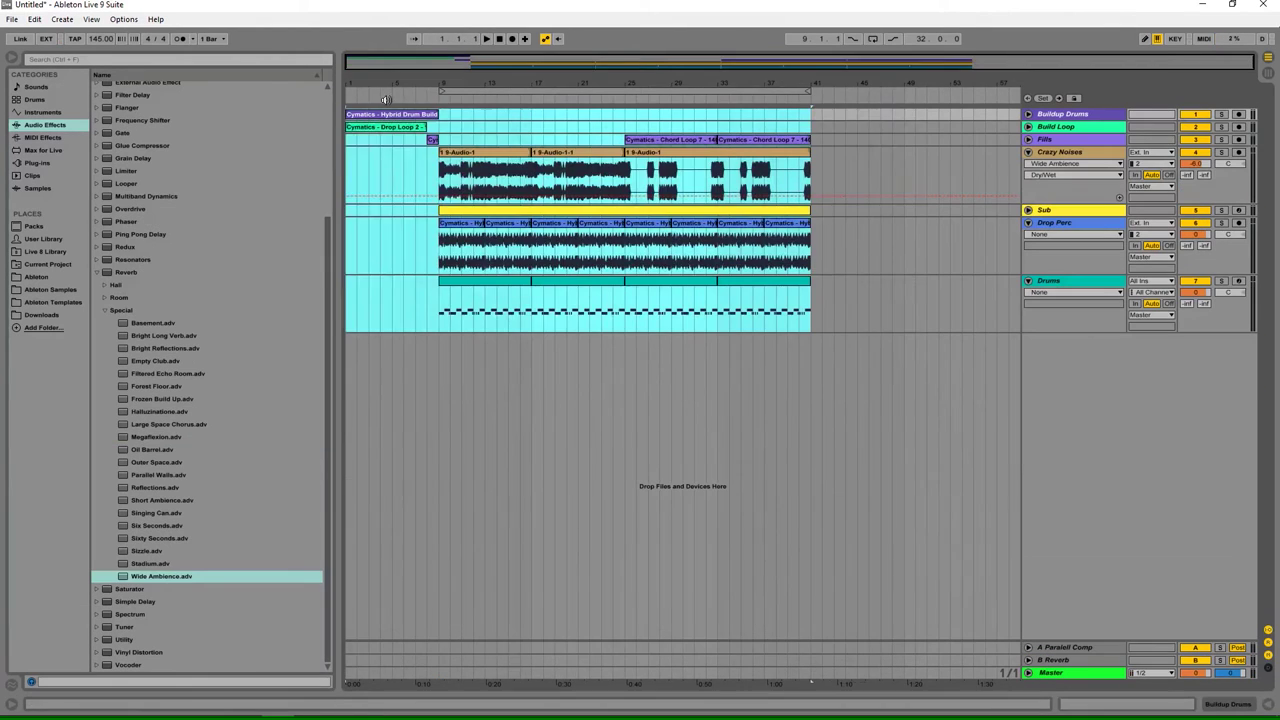
Step: Duplicate bars 1 to 41 of all tracks to bar 41, and repeat the buildup clips and chord loop at bar 81
key("minus")
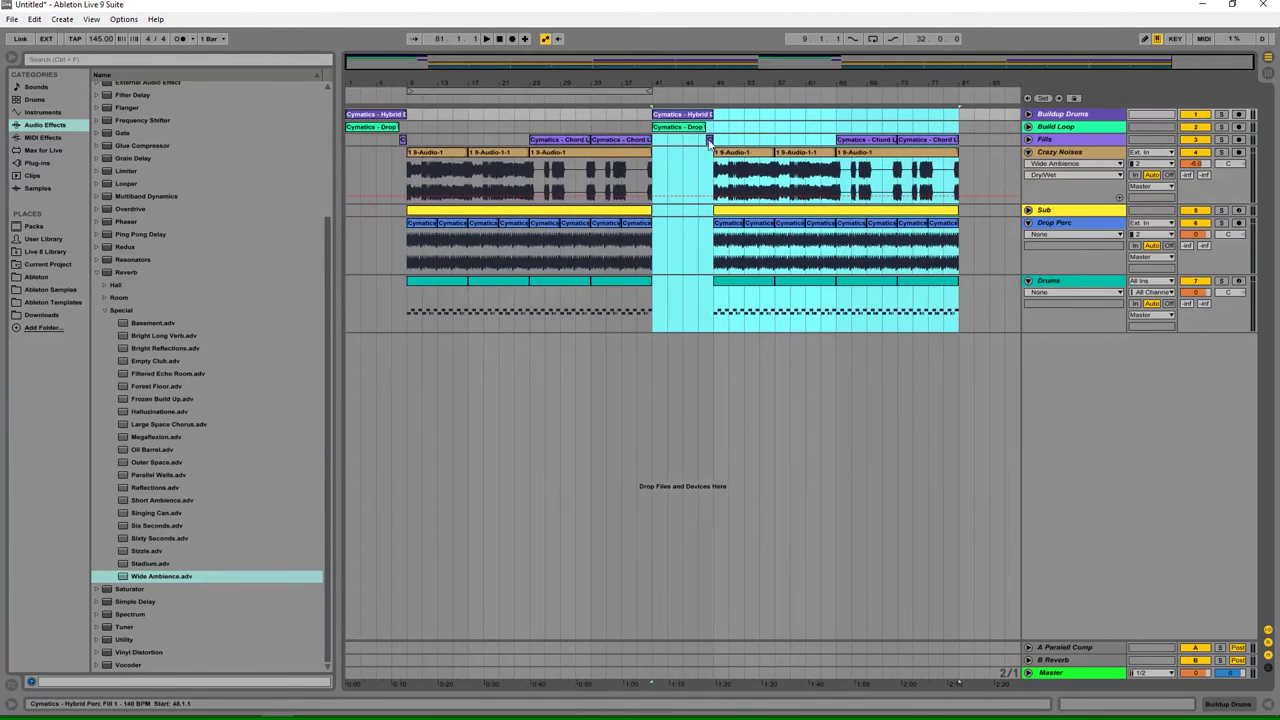
left_click(697, 116)
left_click(704, 127)
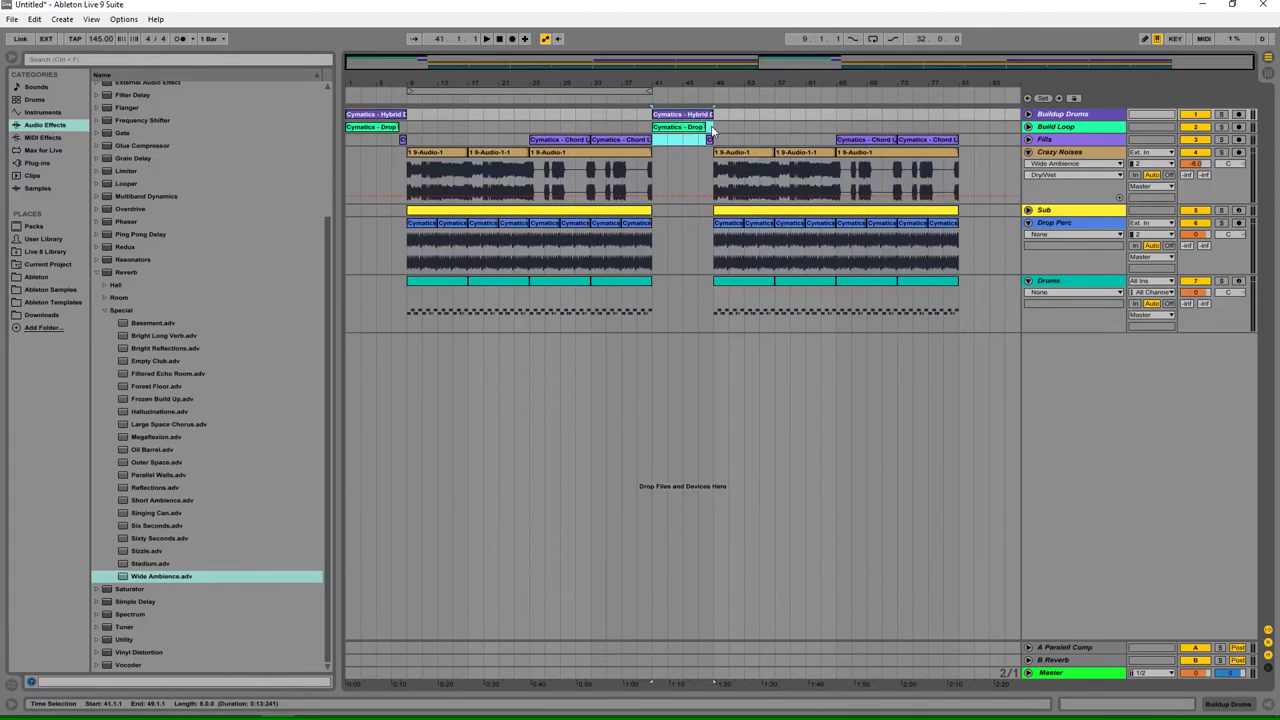
left_click(962, 116)
key("ctrl+v")
left_click(932, 140)
key("ctrl+d")
left_click_drag(870, 76, 919, 68)
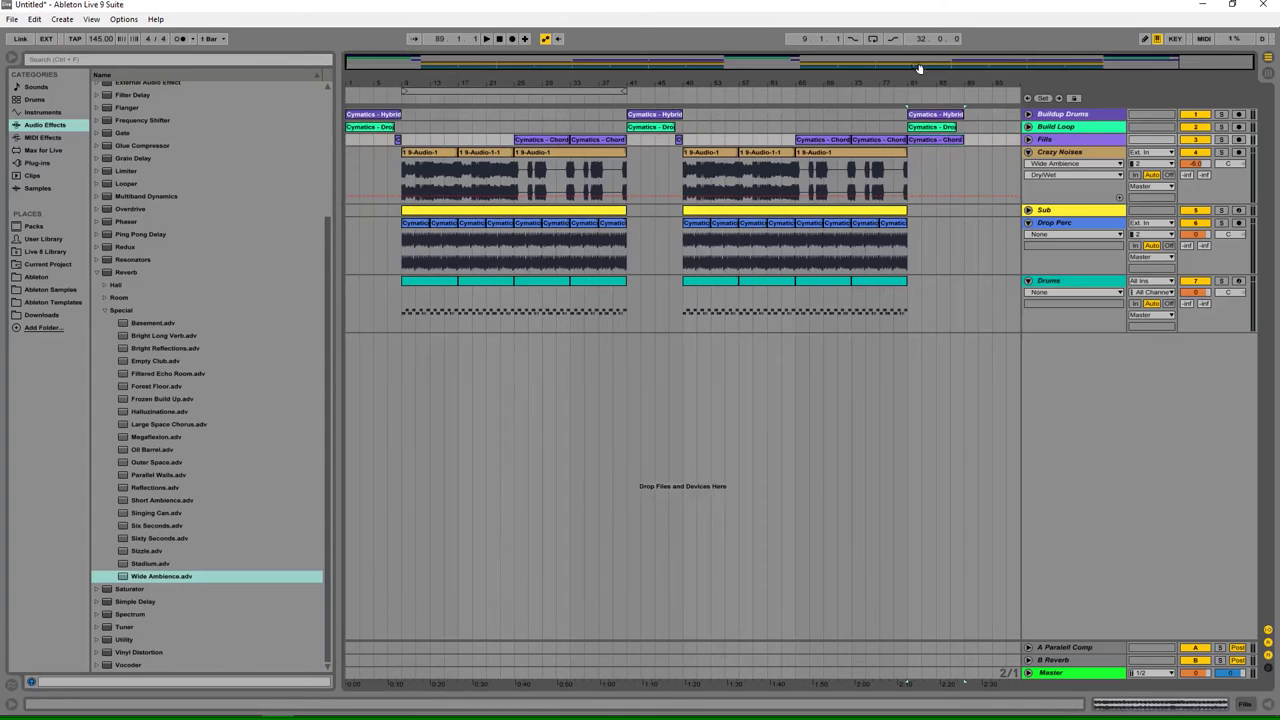
Step: Lower the volume of the Crazy Noises track to -9.0 dB in the mixer
left_click(1268, 74)
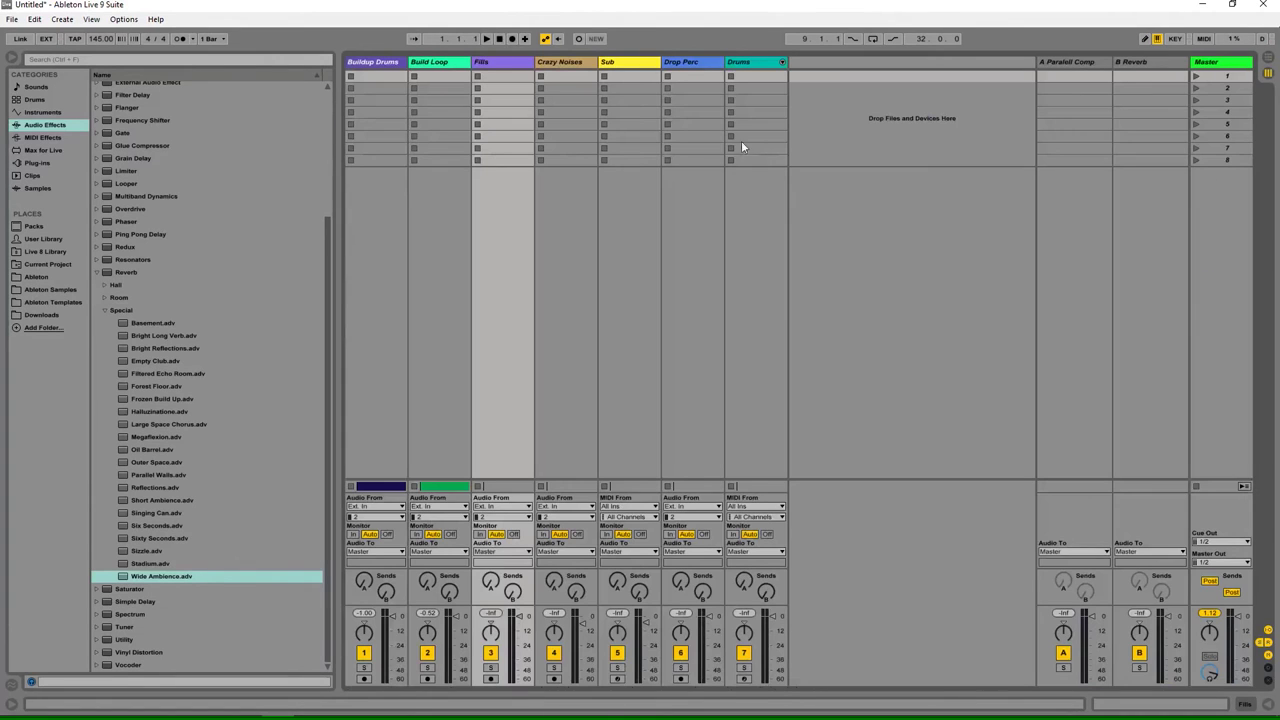
left_click_drag(576, 600, 561, 152)
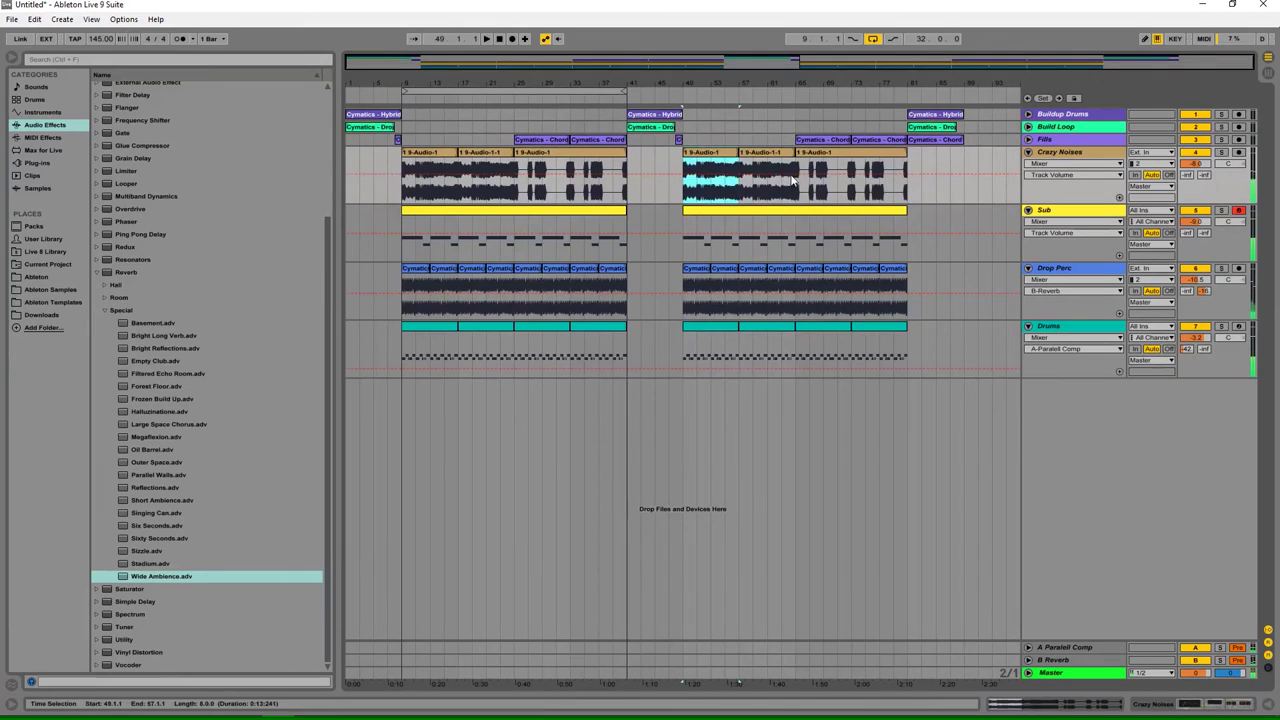
Step: Duplicate the Crazy Noises clip at bar 49 to bar 57 and the one at bar 9 to bar 17
key("ctrl+d")
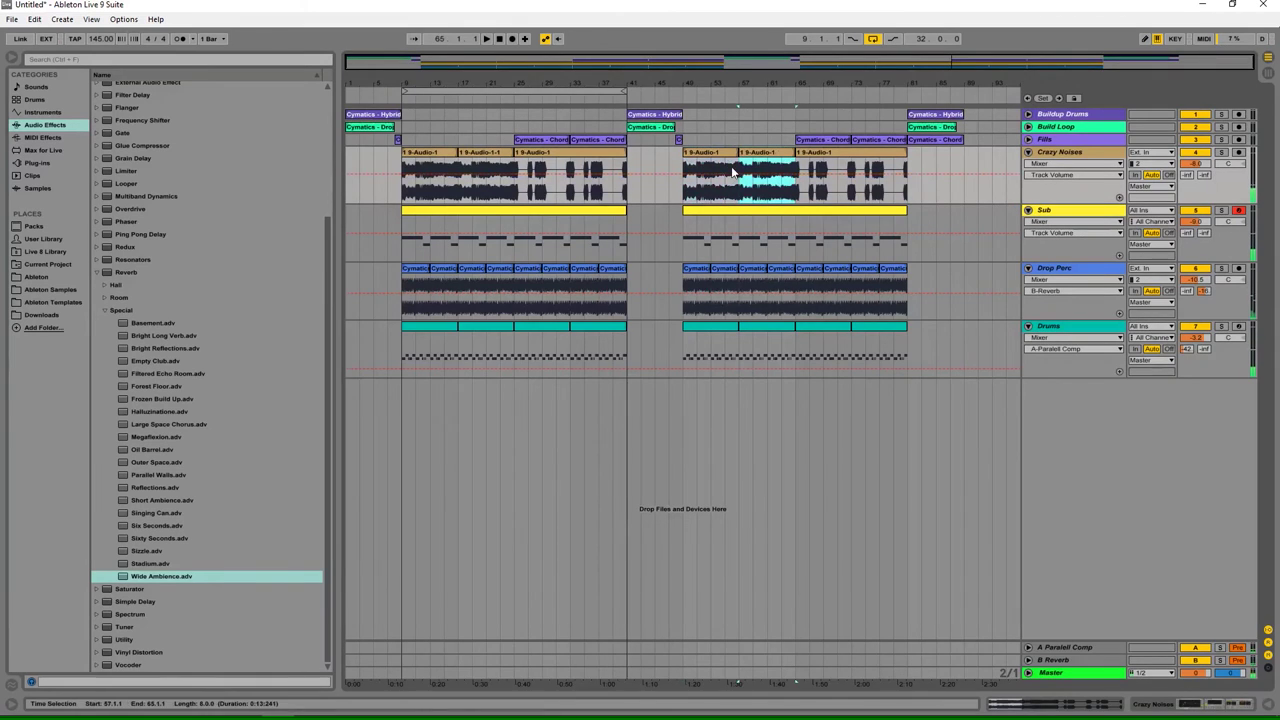
left_click(433, 152)
key("ctrl+d")
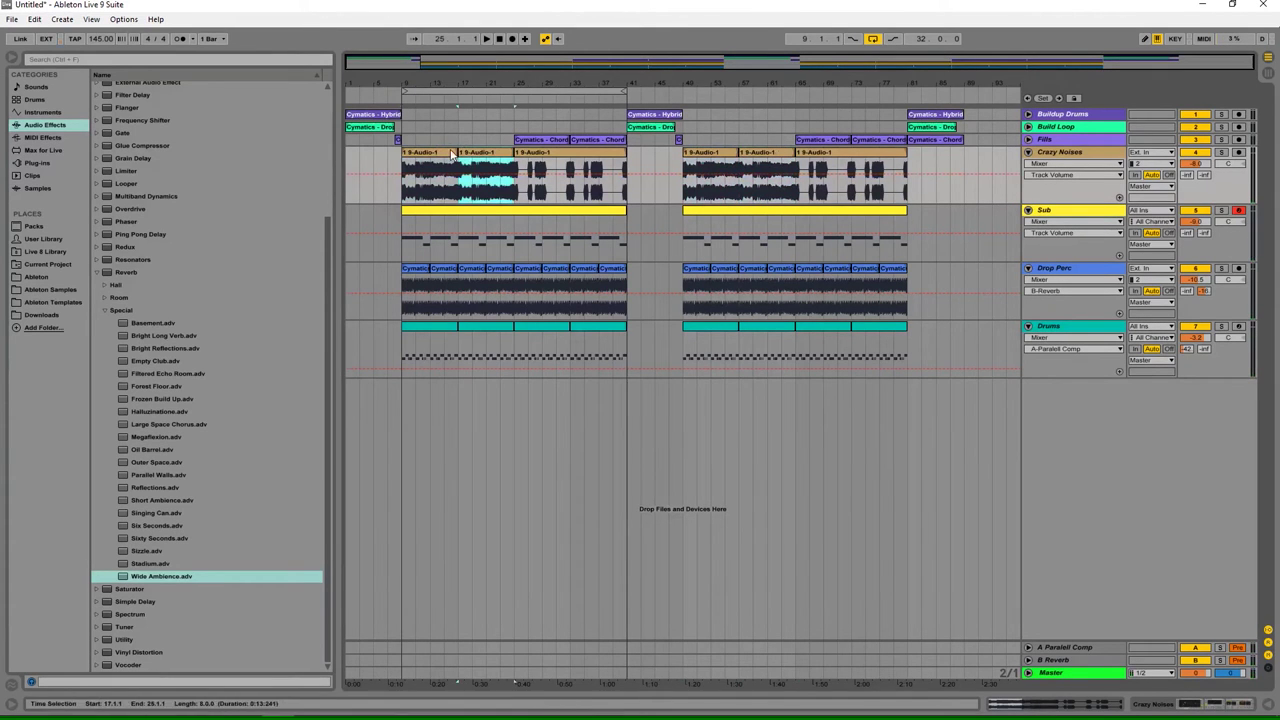
Step: Play the arrangement and lower the track volumes, with Sub at -11.0, Drop Perc at -12.5 and Drums at -5.2 dB
key("space")
key("Tab")
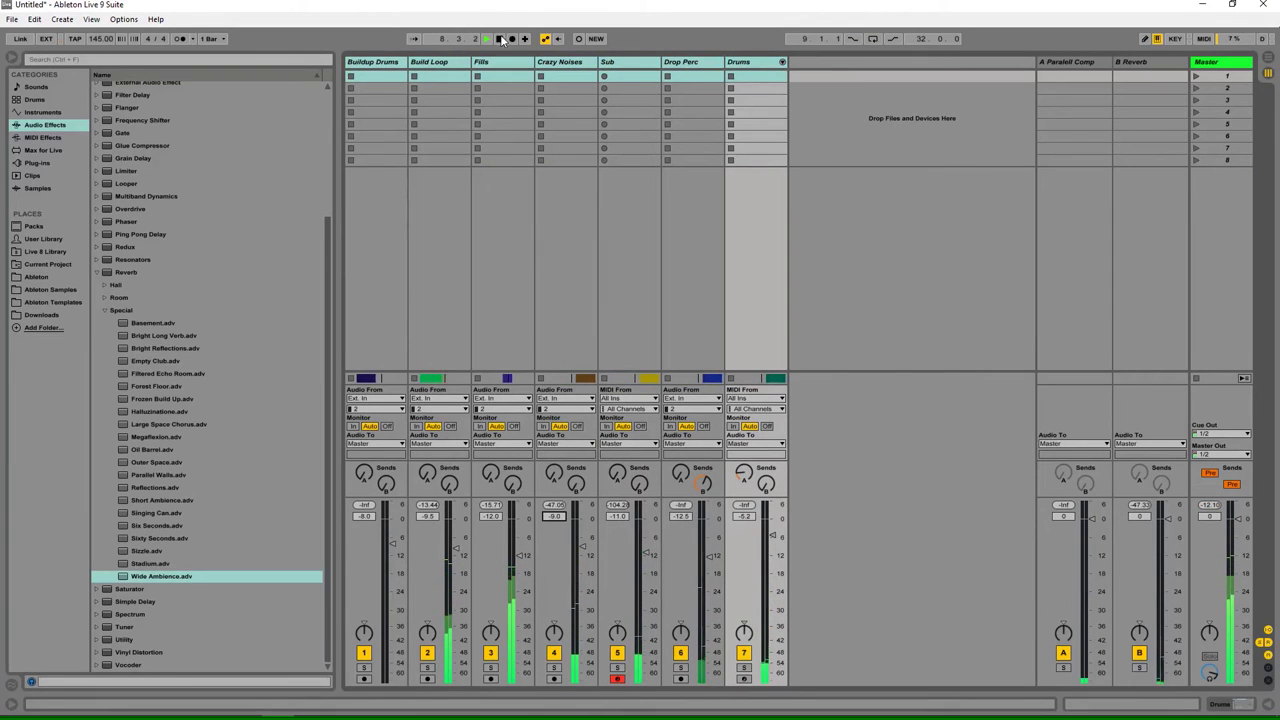
Step: Save the Live Set as 365 - 157 in the Ableton folder on drive D and delete the temporary recording files
left_click(12, 19)
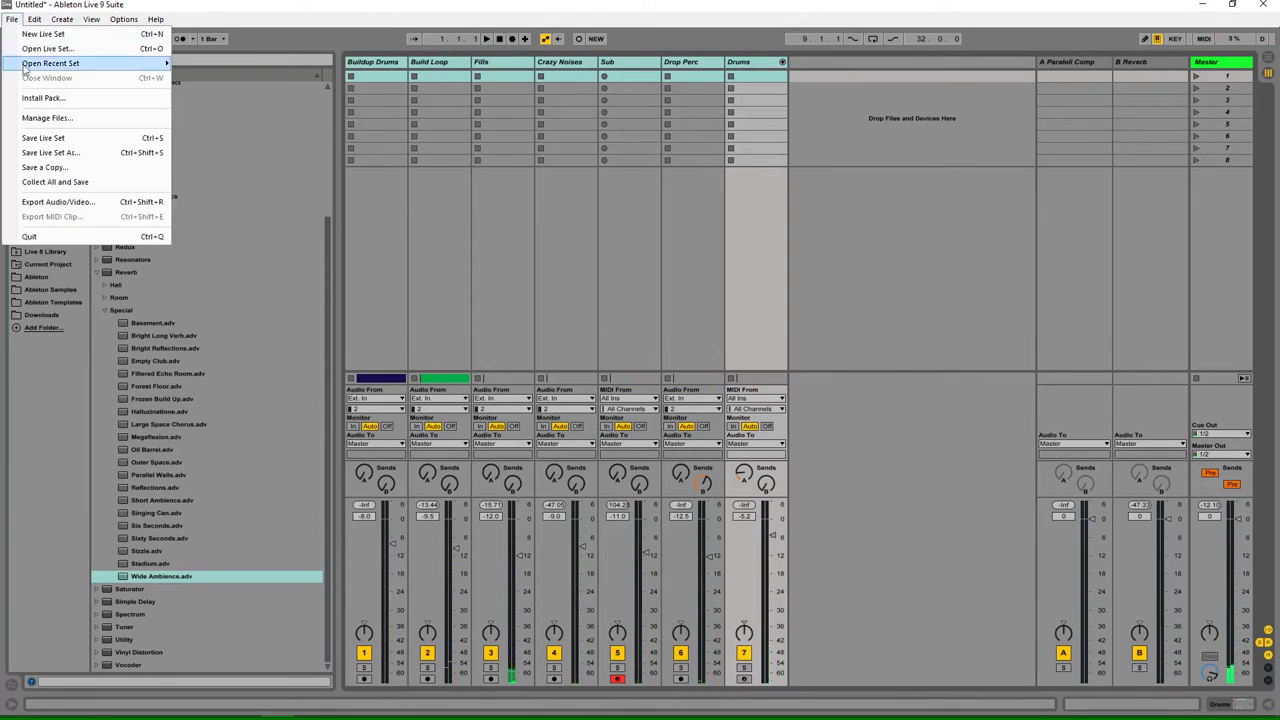
left_click(60, 134)
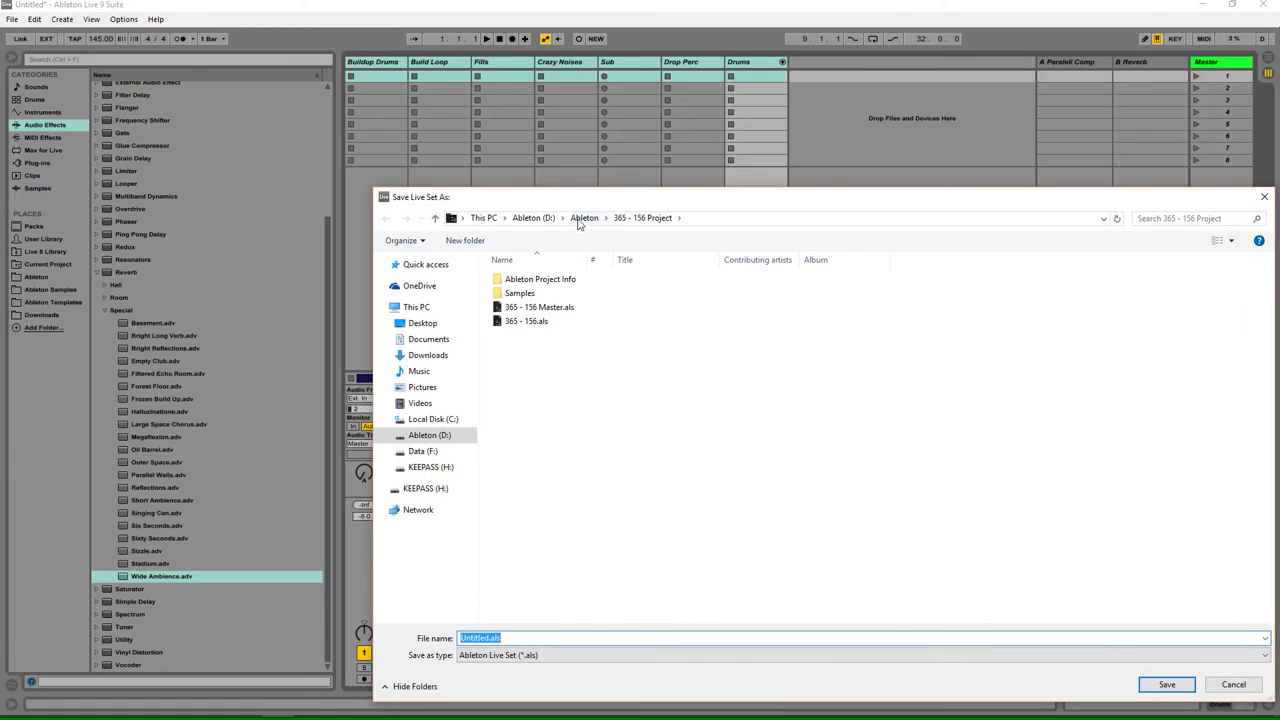
left_click(580, 218)
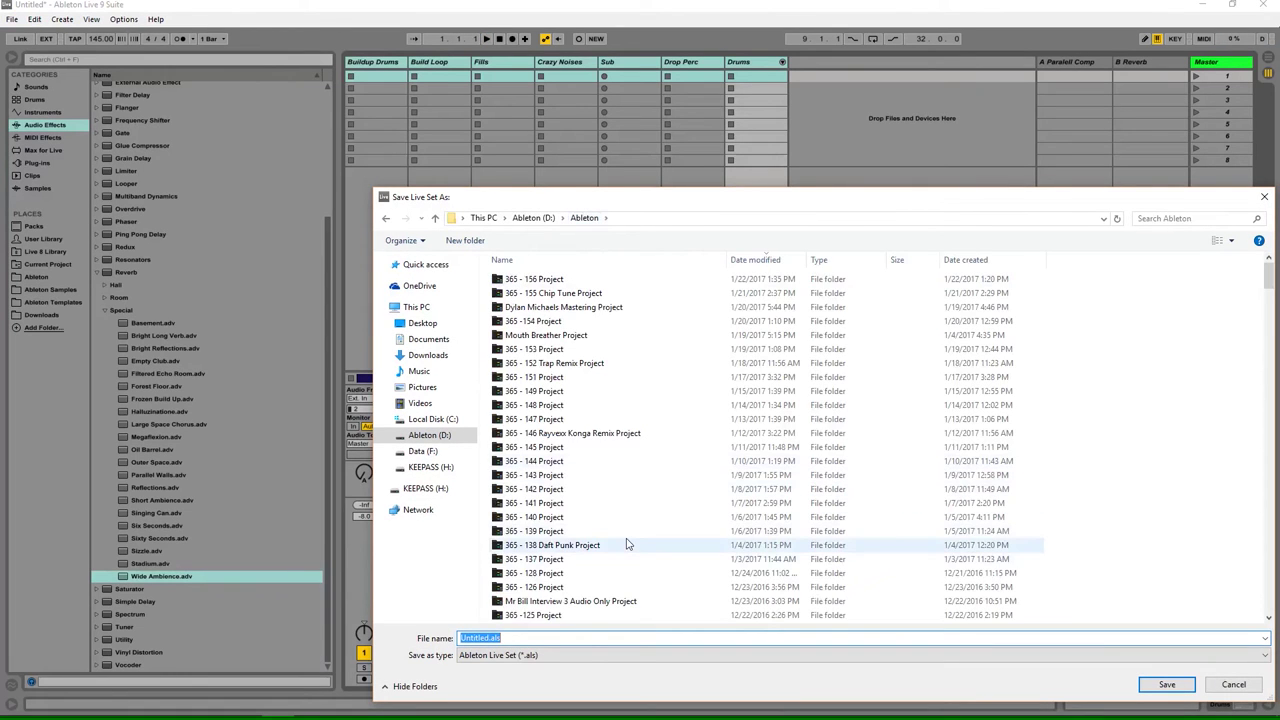
type("365 - 5")
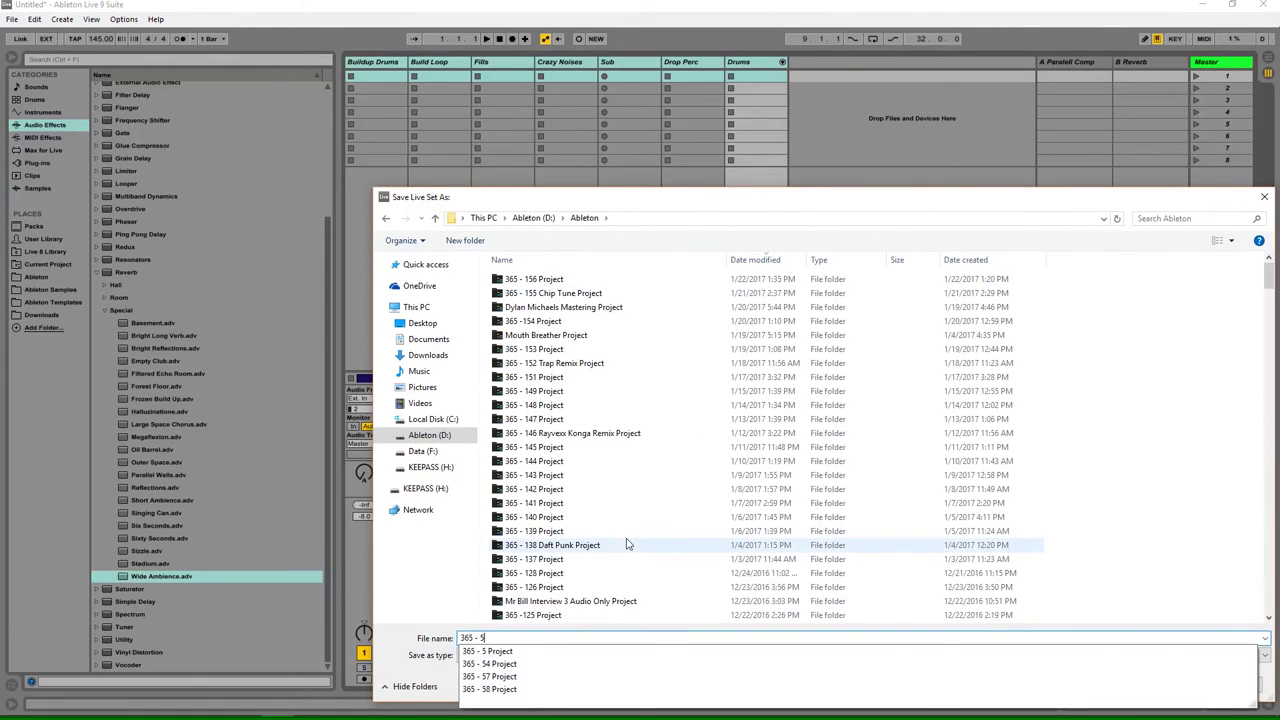
key("BackSpace")
type("157")
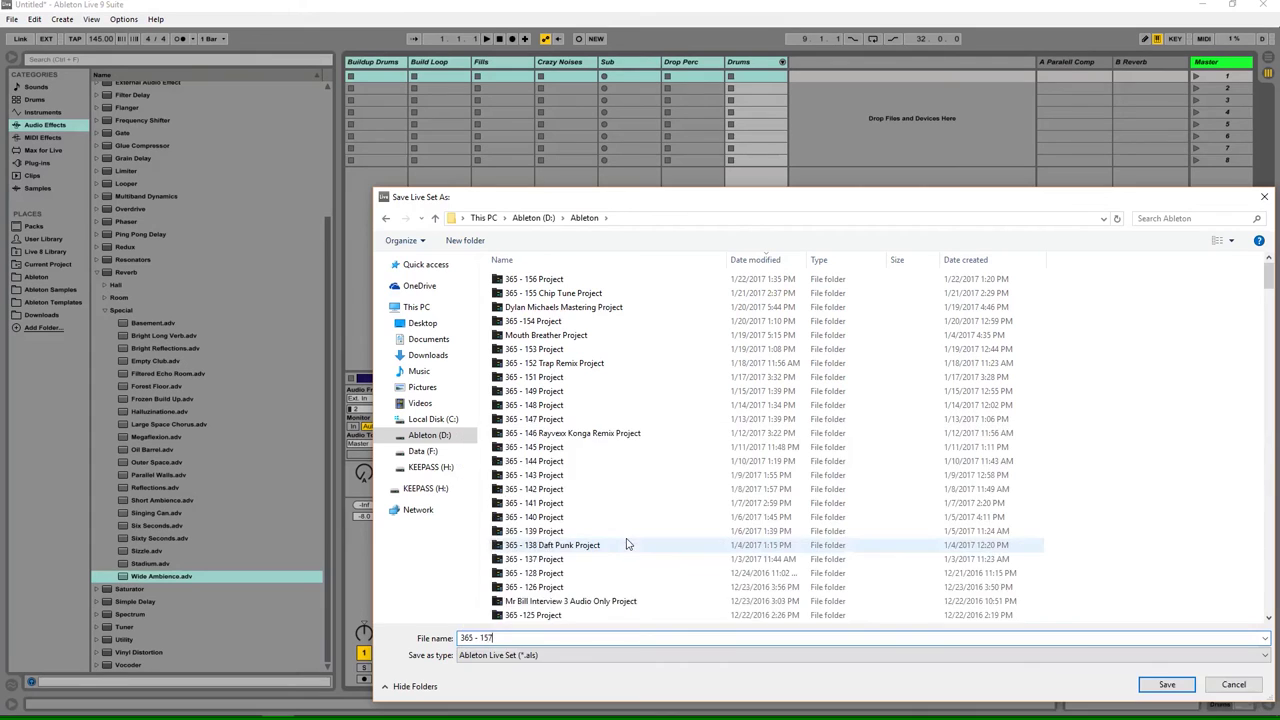
key("Return")
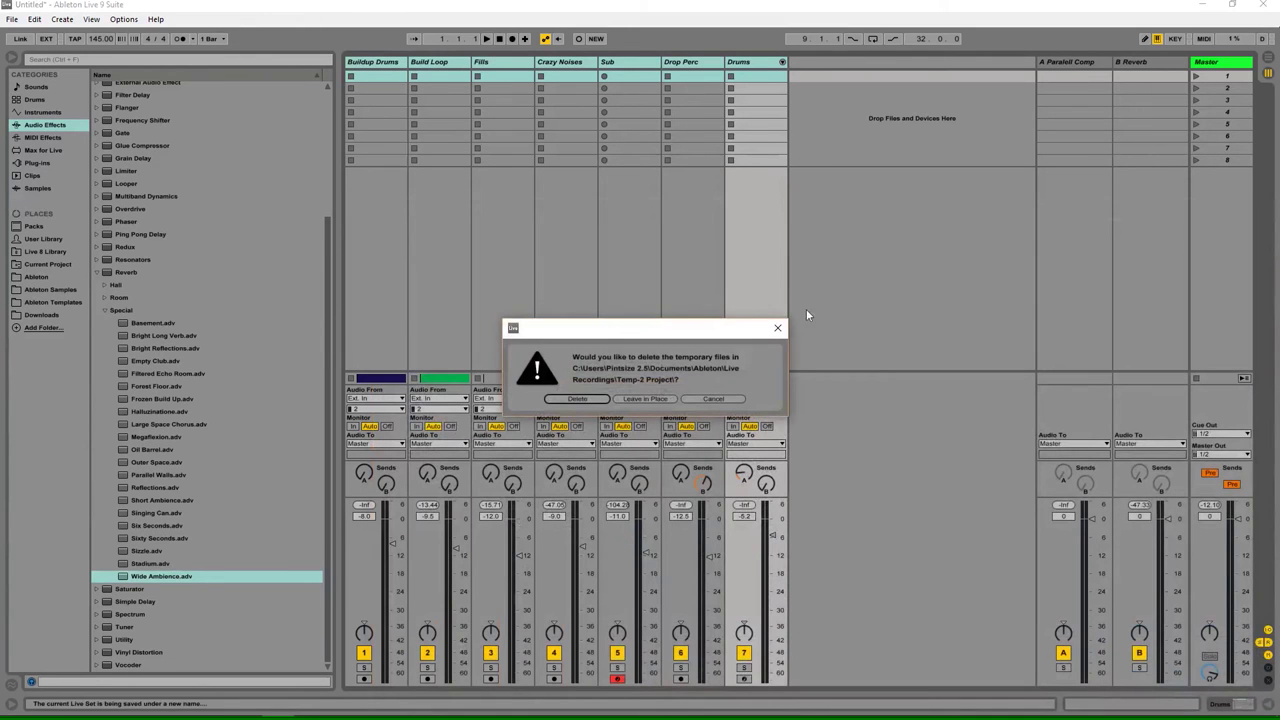
left_click(576, 401)
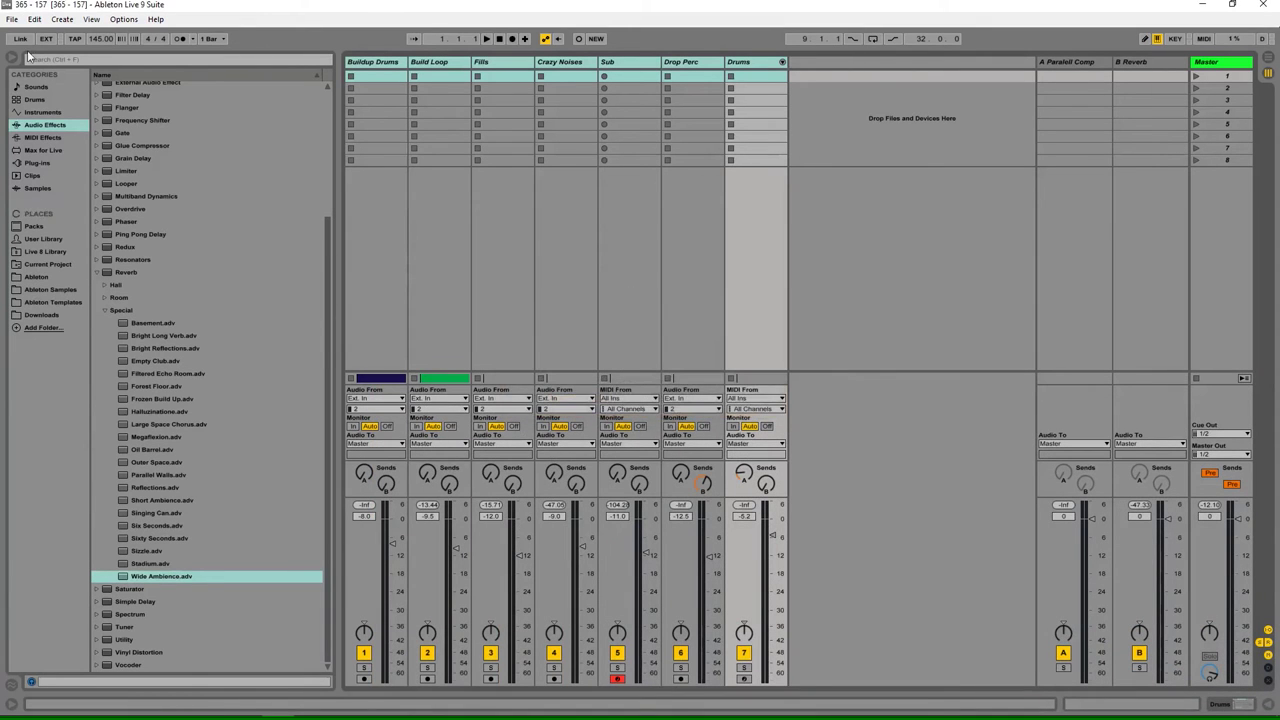
Step: Export the Master track from bar 1 over 88 bars as a 32-bit, 44100 Hz WAV
left_click(12, 19)
left_click(75, 202)
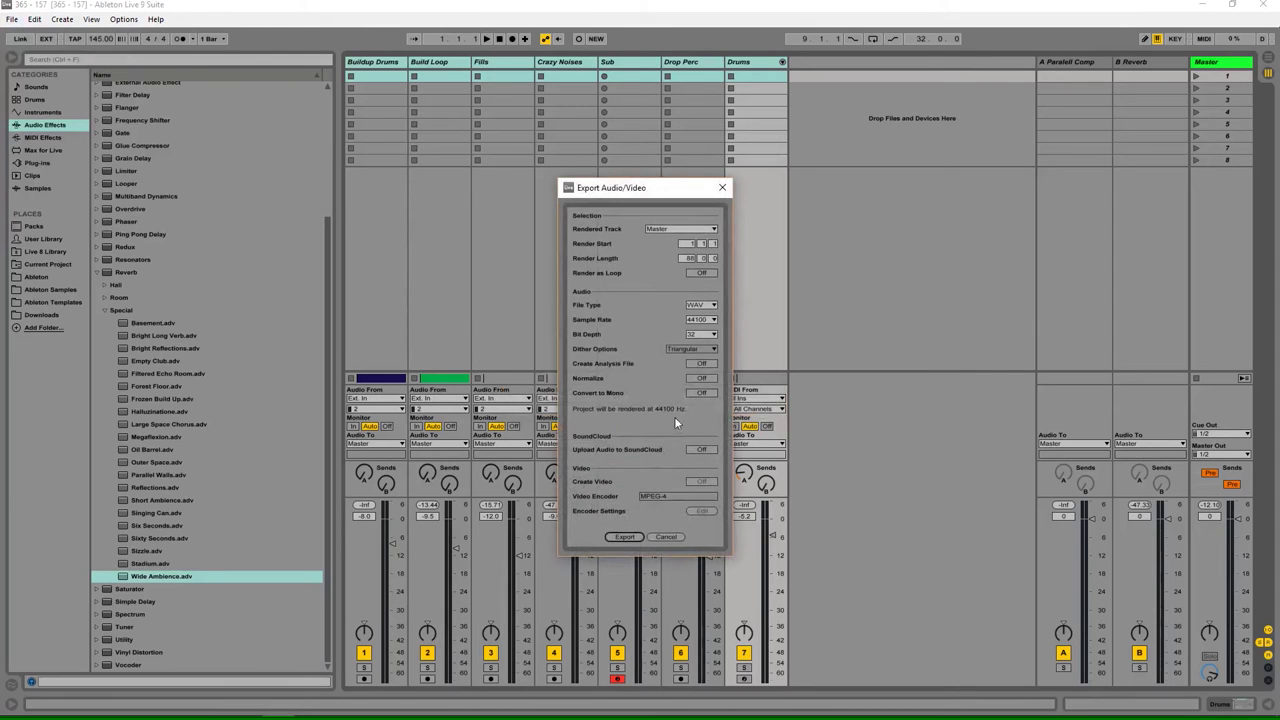
left_click(632, 539)
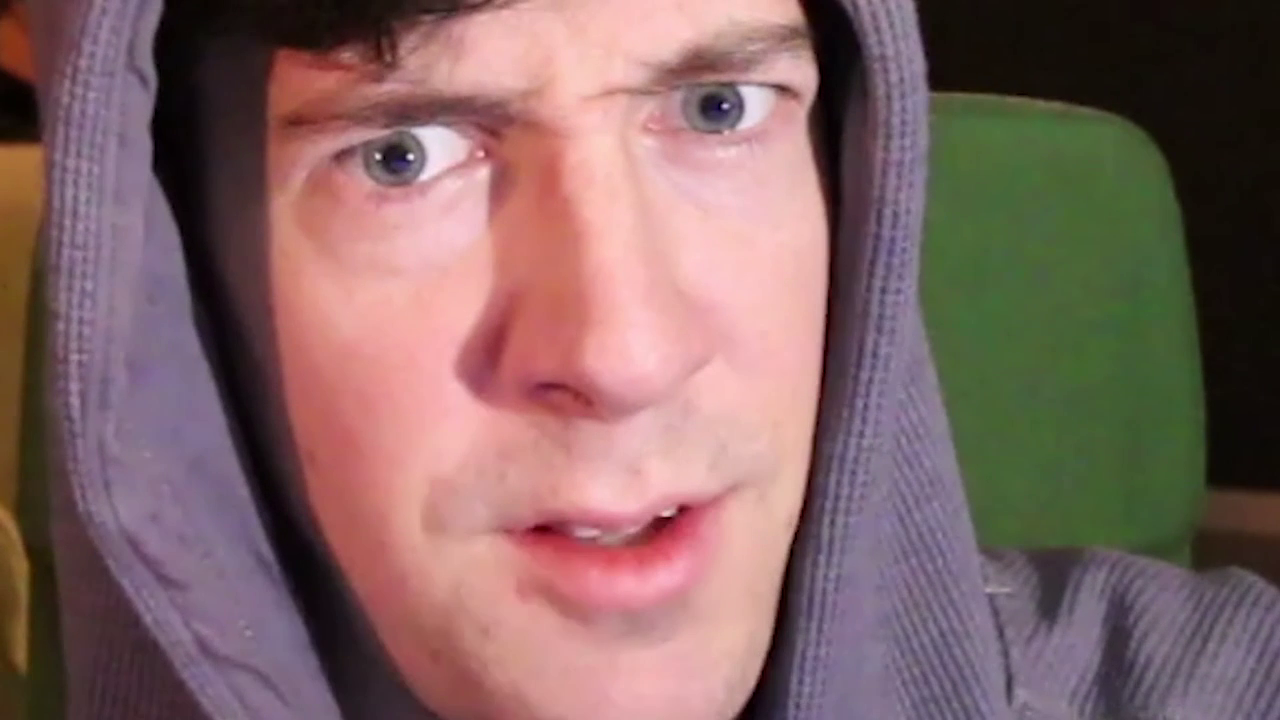
Step: Bypass the first EQ Eight and the Limiter in the 365 - 157 mastering chain, and enable Warm Up Highs and the second EQ Eight
left_click(12, 19)
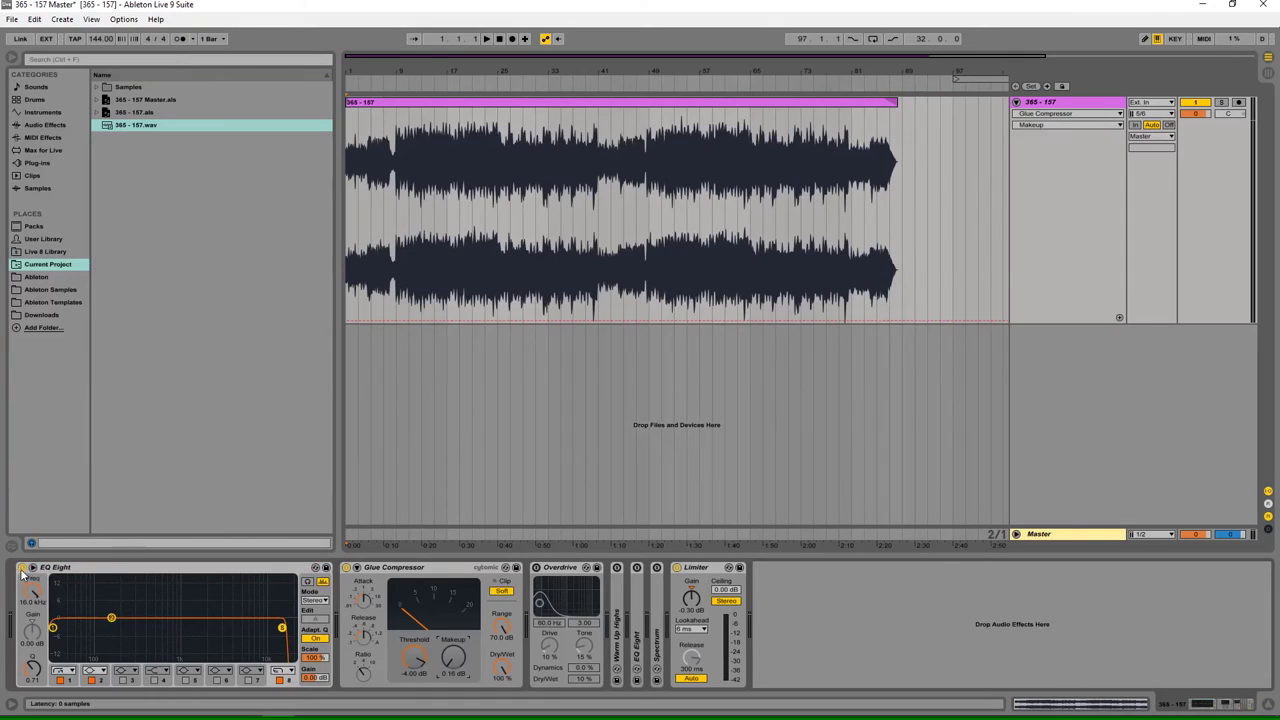
left_click(22, 567)
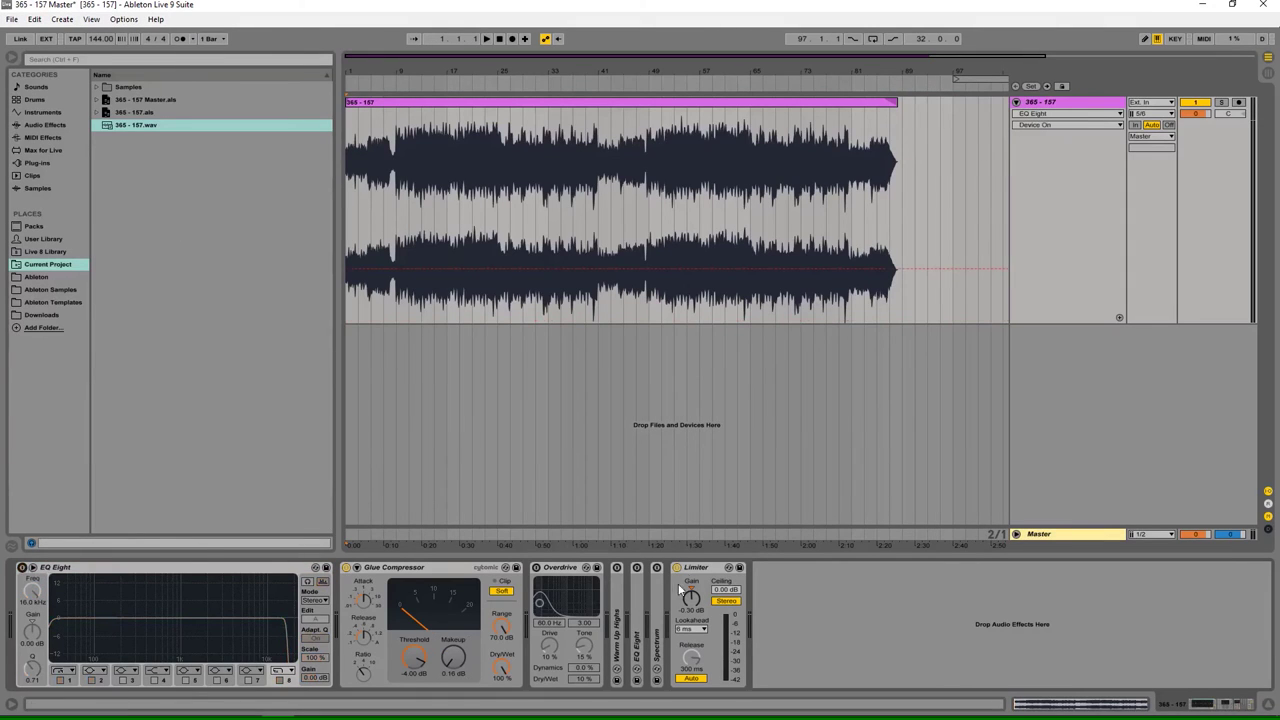
left_click(677, 567)
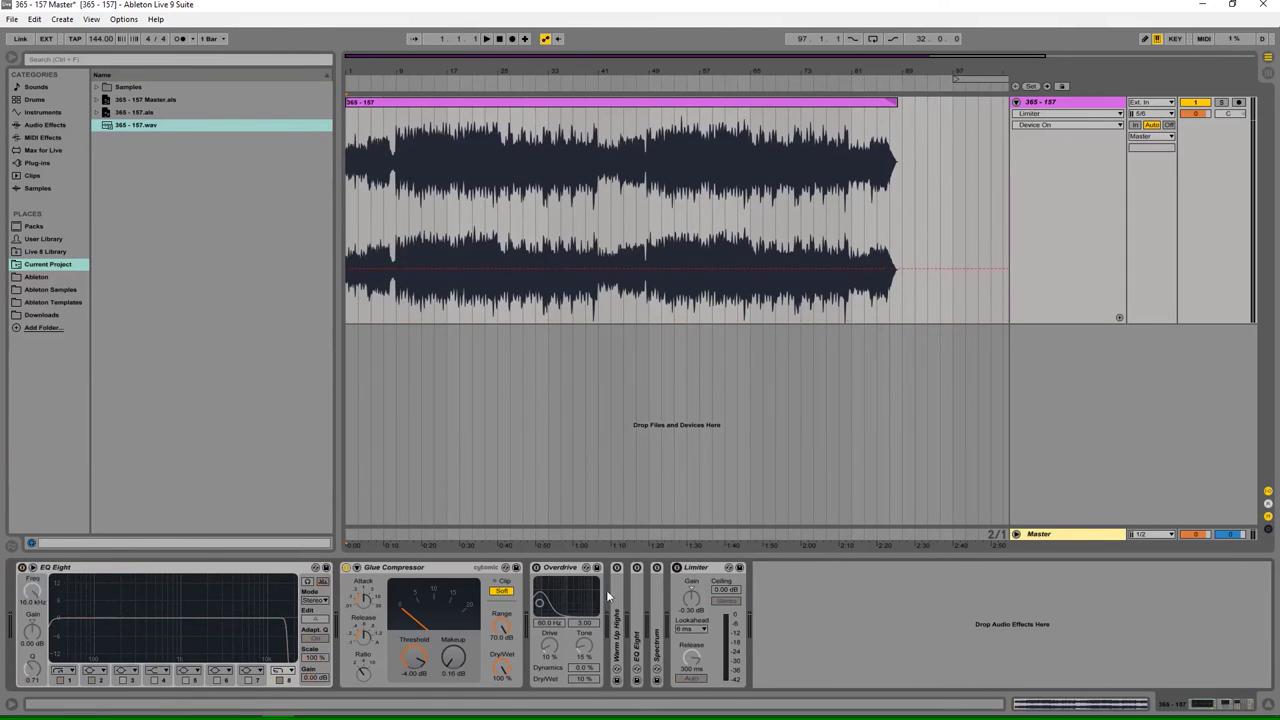
double_click(622, 597)
left_click(616, 567)
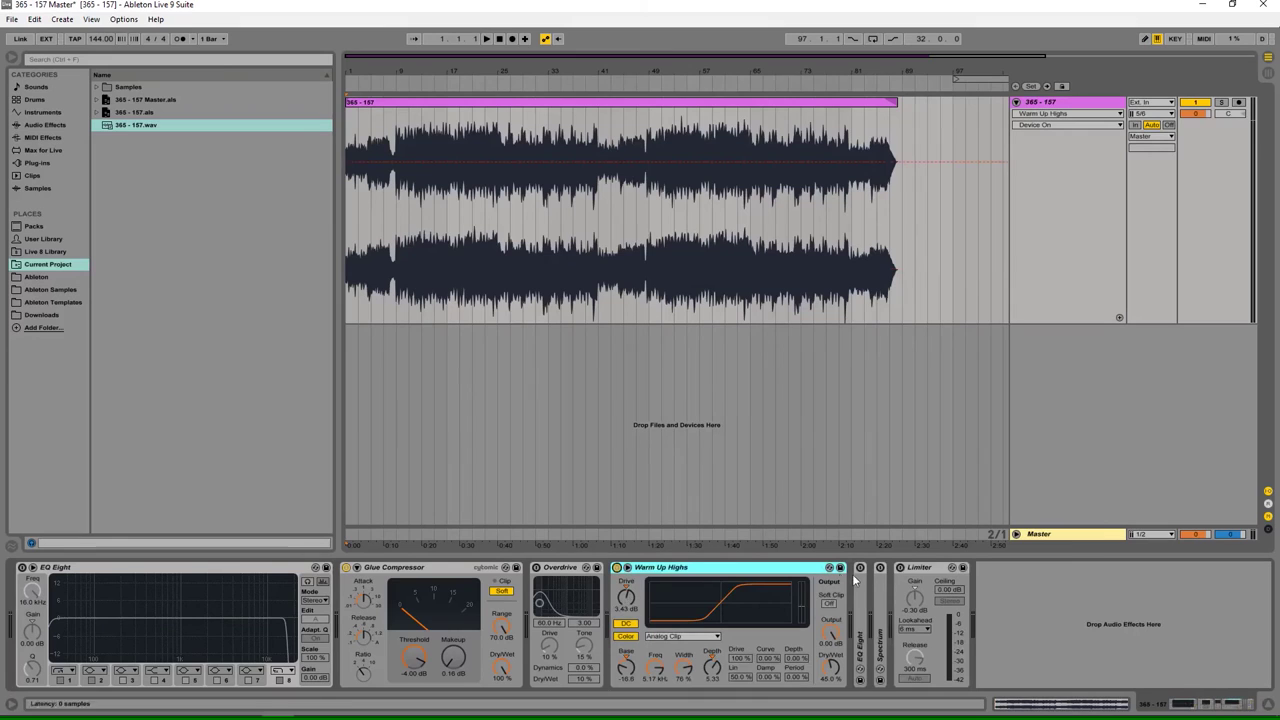
left_click(859, 568)
left_click(458, 569)
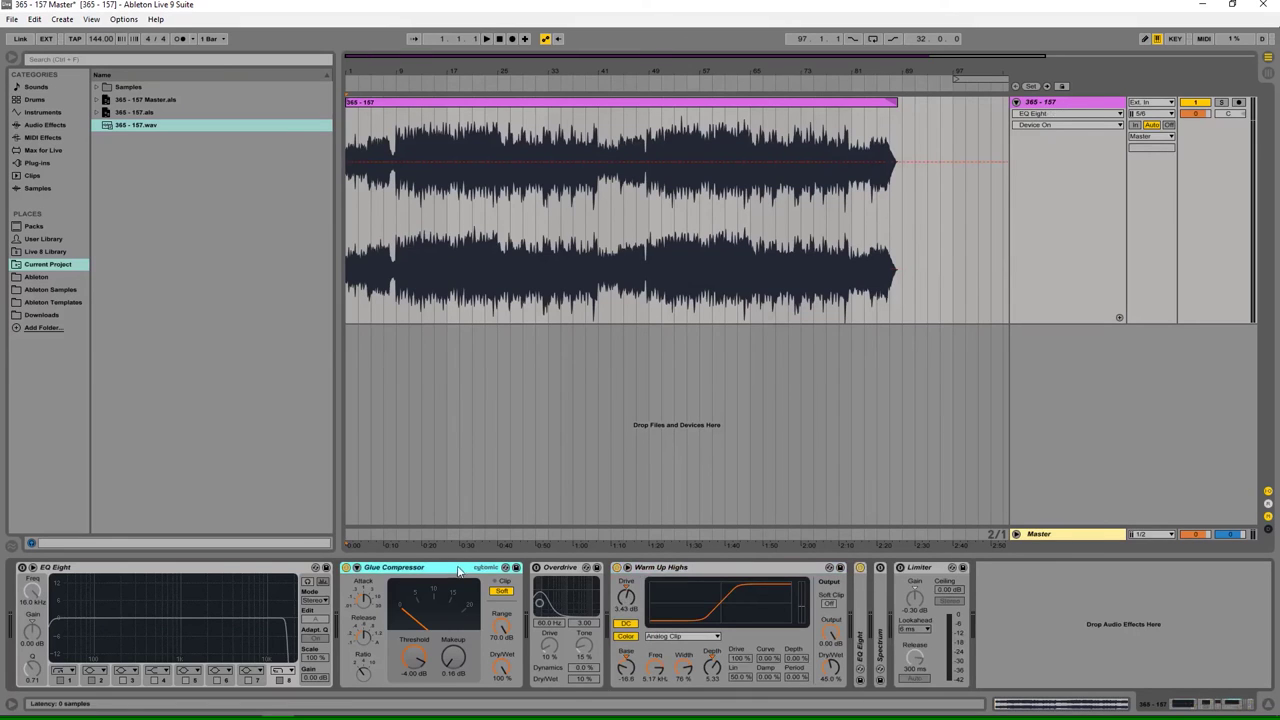
Step: Raise the Glue Compressor's makeup to 5.50 dB and turn the Limiter back on while playing the exported track
left_click(498, 132)
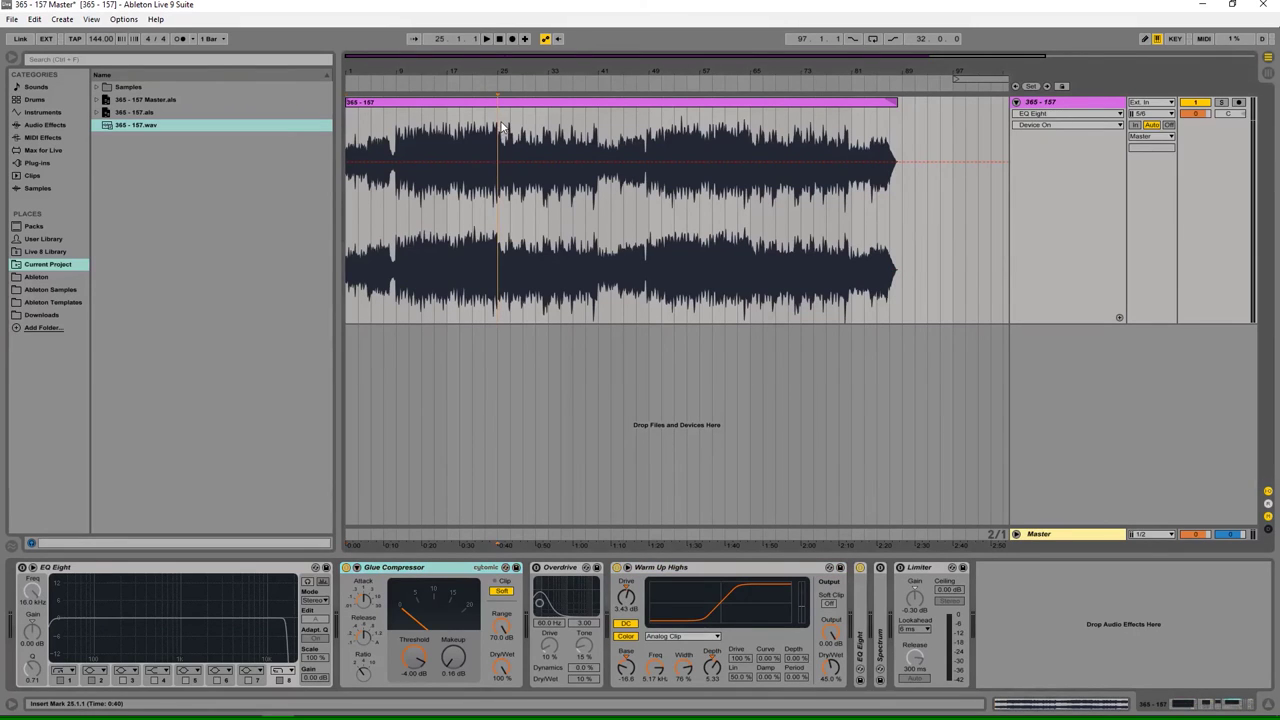
left_click(1269, 73)
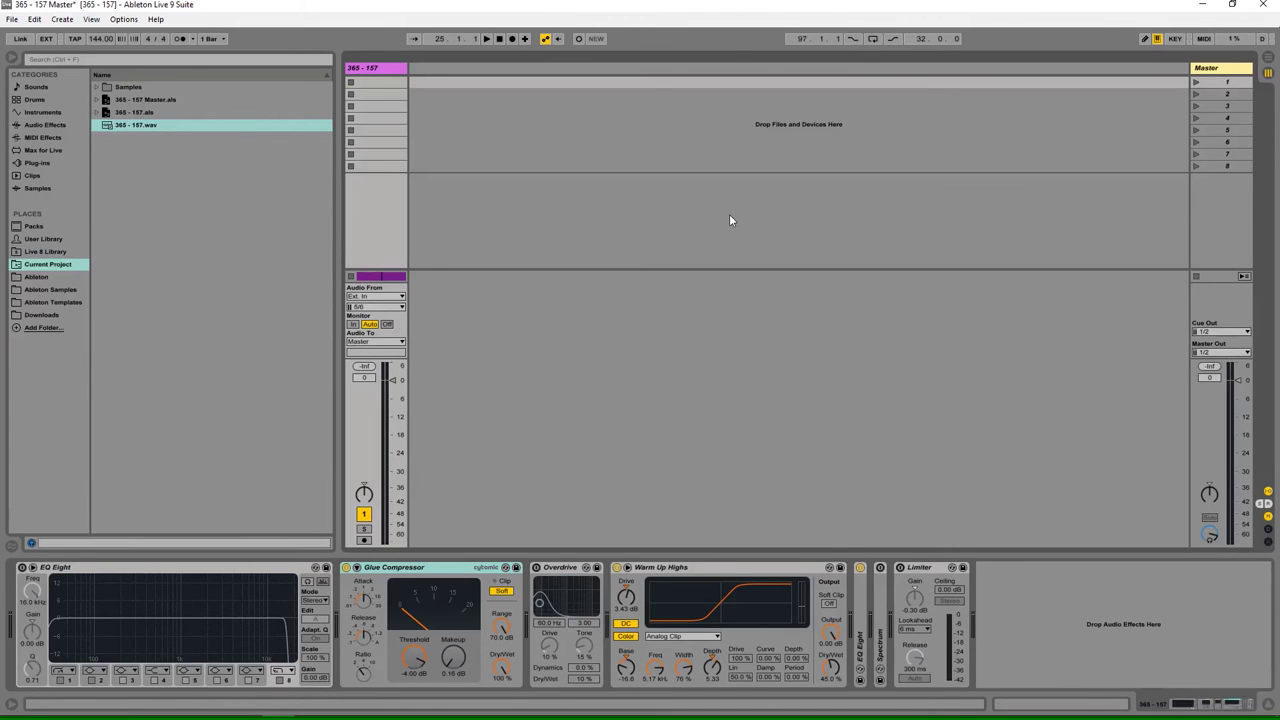
key("space")
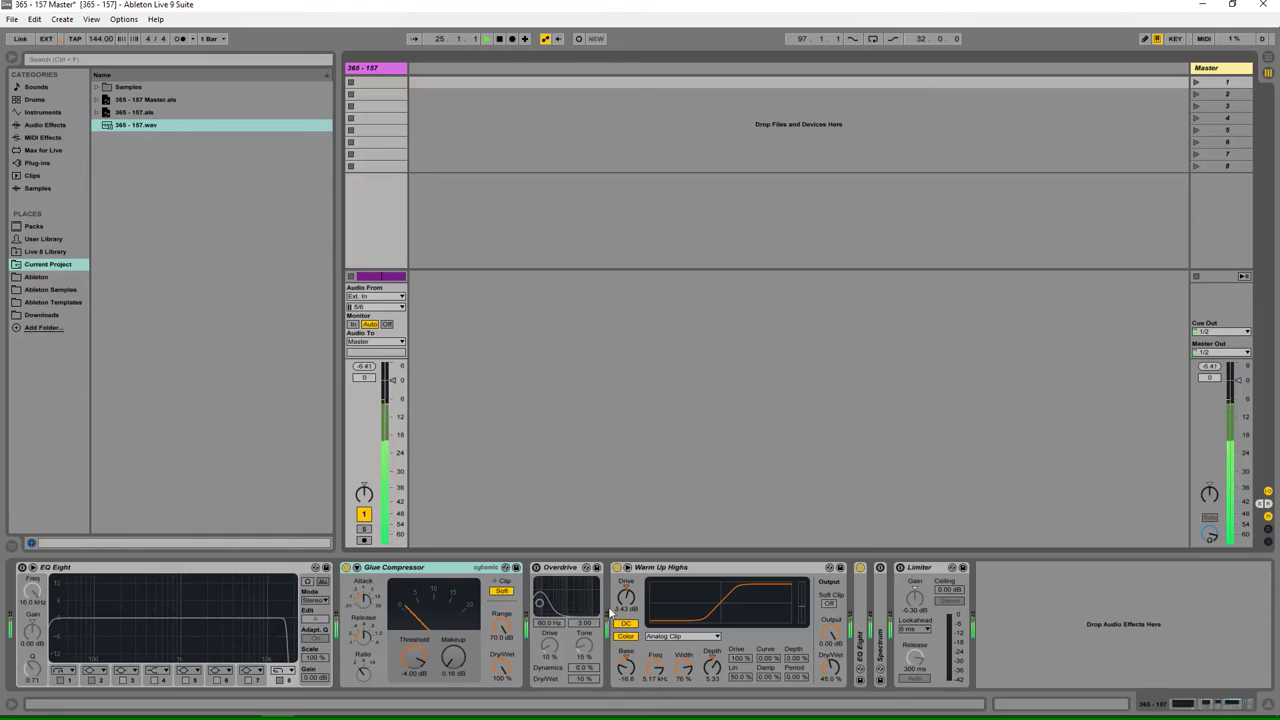
key("Tab")
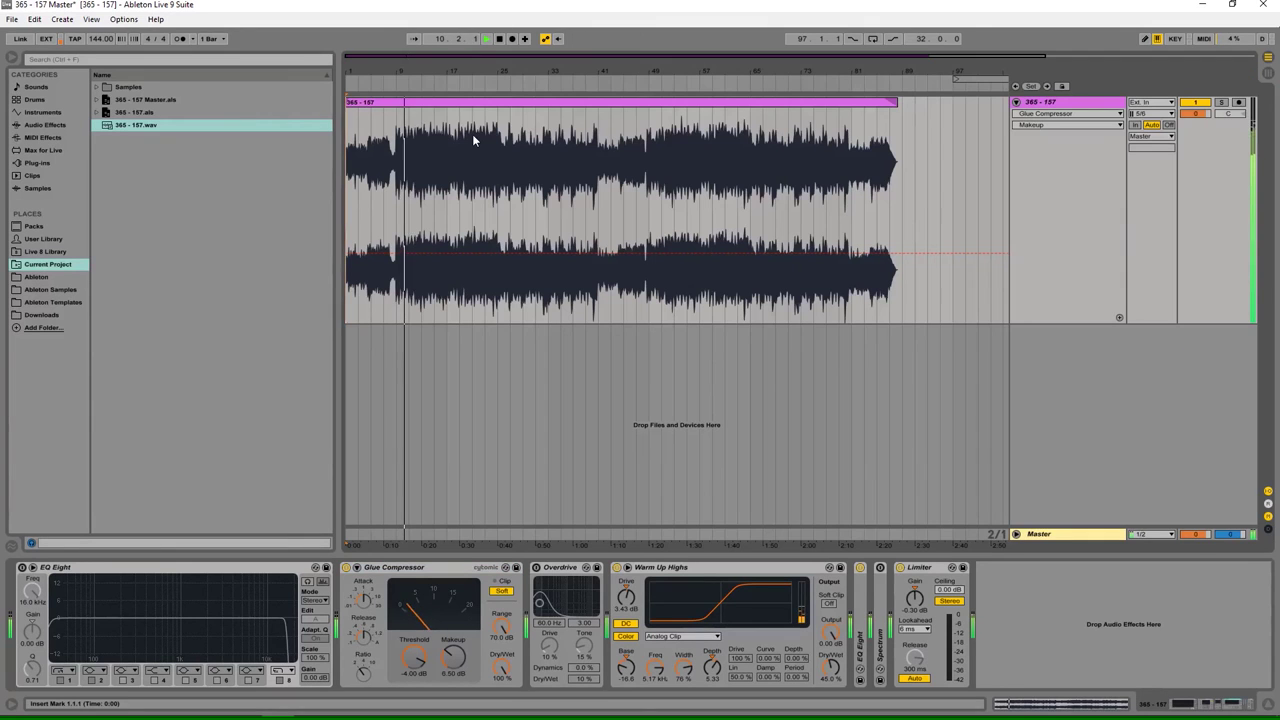